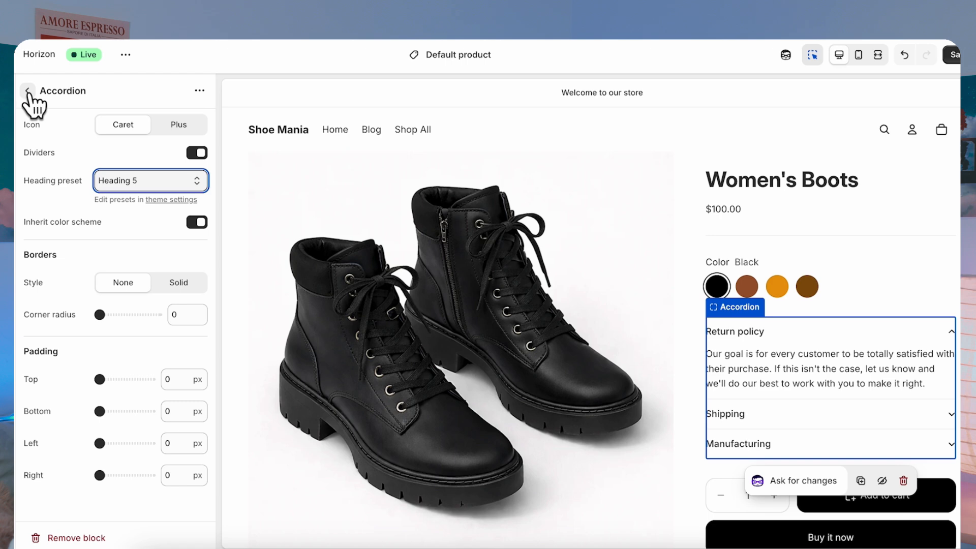
# Step: Change the Return policy accordion row's heading to "Care information" and set its icon to Heart
pyautogui.click(28, 91)
pyautogui.click(747, 333)
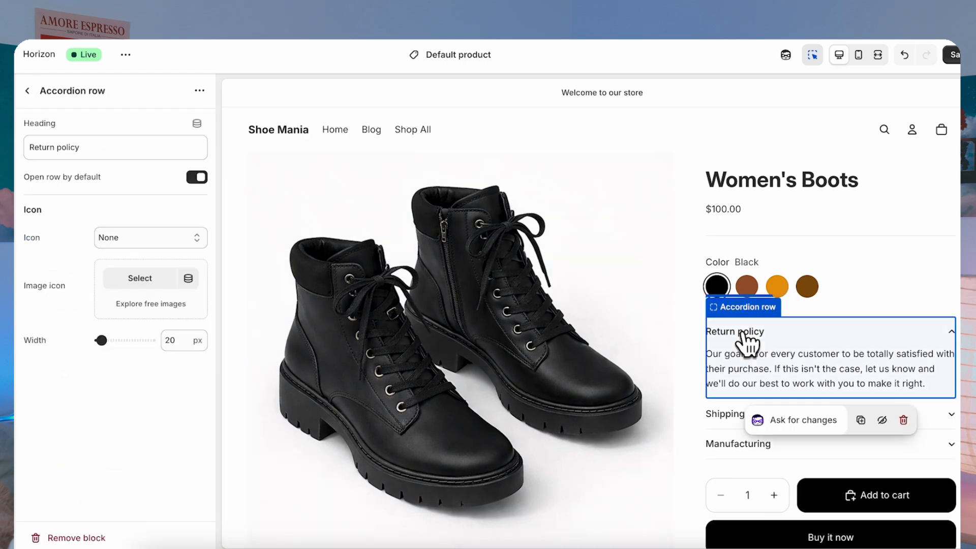
pyautogui.click(88, 157)
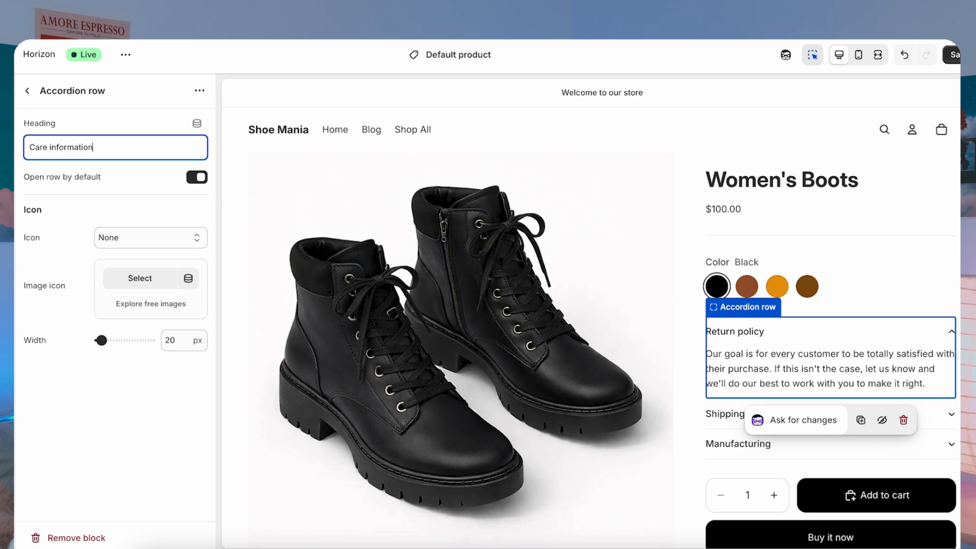
pyautogui.click(148, 233)
pyautogui.click(132, 473)
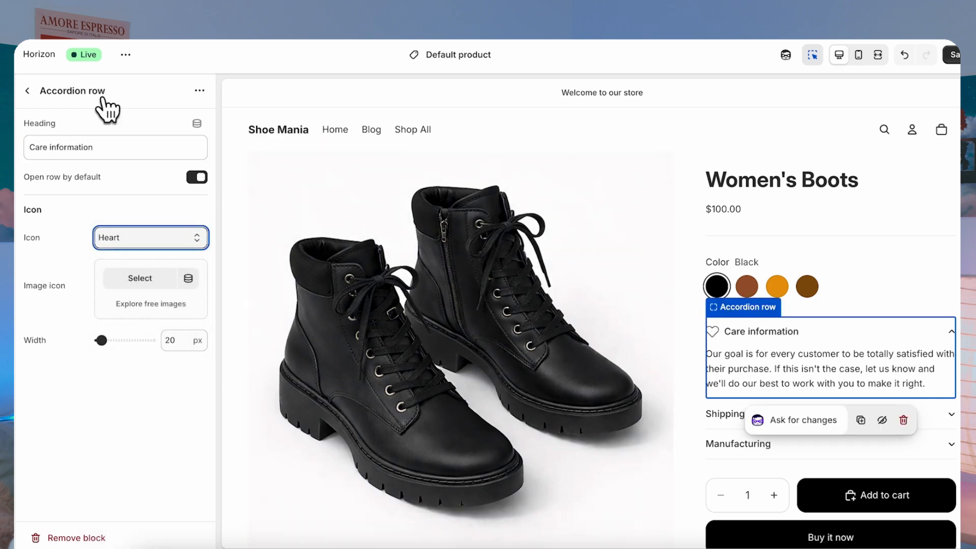
# Step: Replace the Care information row's text with leather boot care instructions starting "Make sure you polish your leather boots once a month", bold "leather boots", and save
pyautogui.click(27, 90)
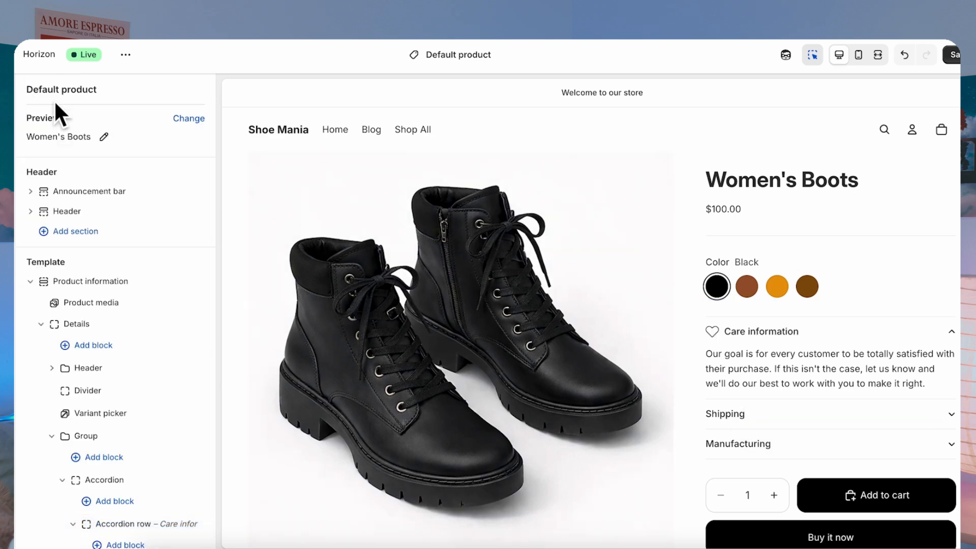
pyautogui.click(754, 357)
pyautogui.write('Make sure you polish your leather boots once a month. Keep them in a cool, dry place away from direct heat and sunlight. Use a soft brush to remove dust and dirt after each wear. For scuffs and marks, apply leather conditioner to maintain suppleness and prevent cracking. Store with shoe trees or stuff with newspaper to help them hold their shape.')
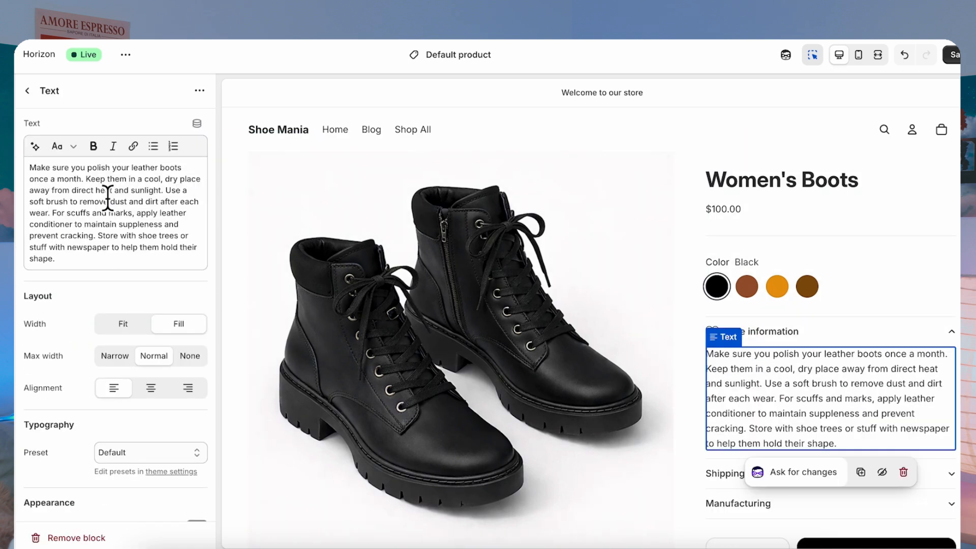
pyautogui.hscroll(2, 559, 204)
pyautogui.click(937, 56)
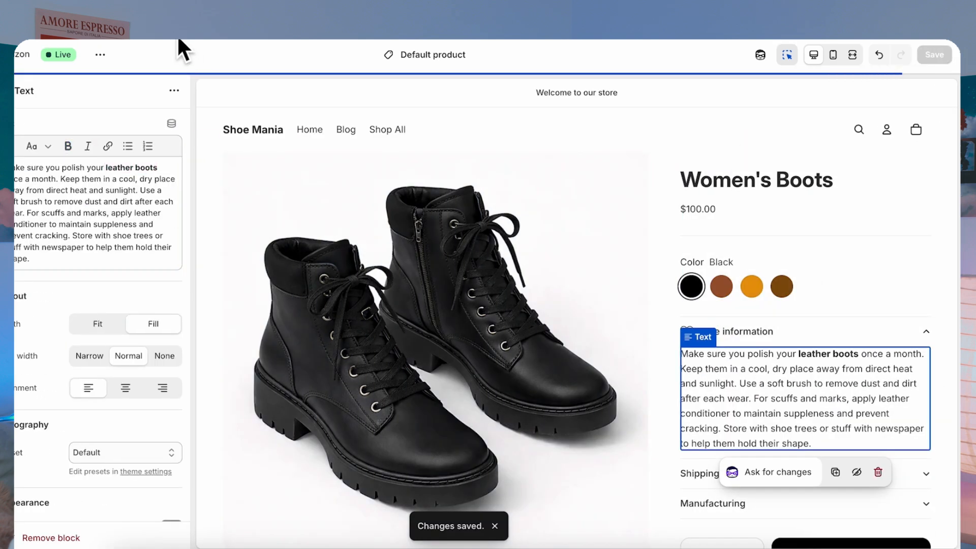
# Step: Preview the Women's Boots product in the storefront and examine its care information text
pyautogui.click(61, 25)
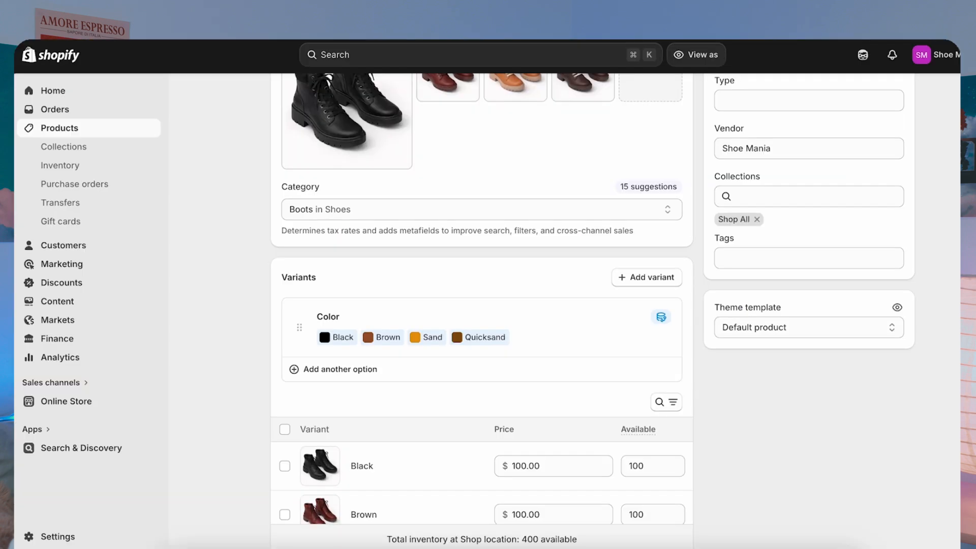
pyautogui.scroll(6, 838, 305)
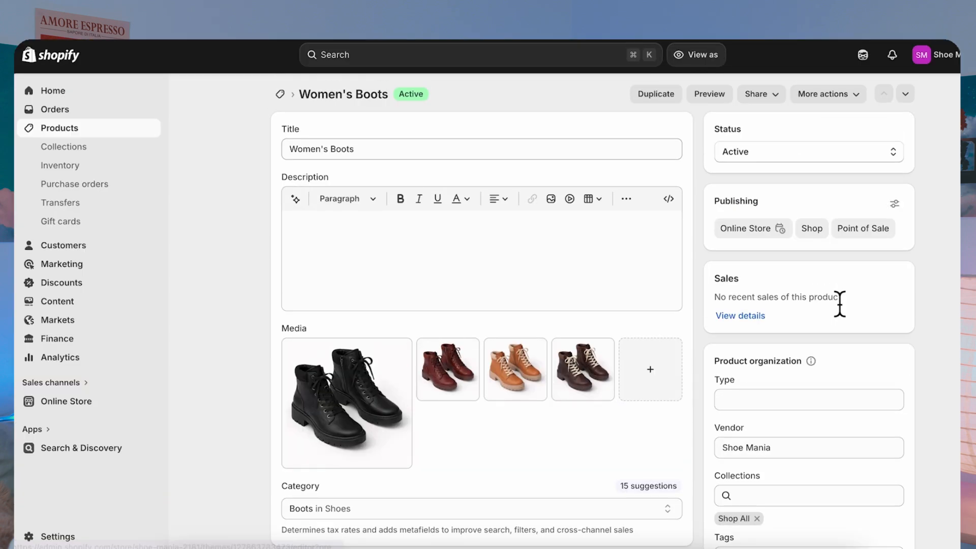
pyautogui.click(709, 95)
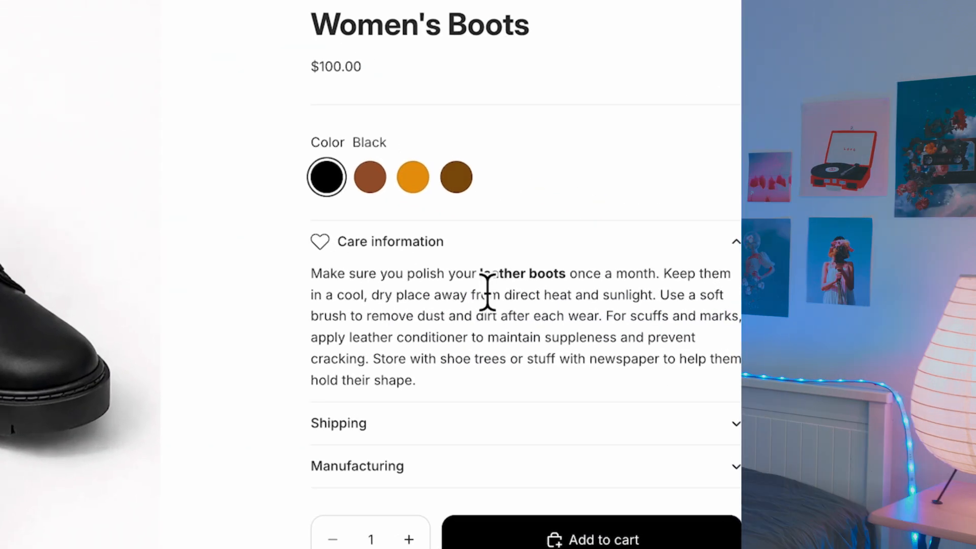
pyautogui.moveTo(779, 319); pyautogui.dragTo(839, 321)
# Step: Open Amazing Running Shoes from the recommended products and check its care information text
pyautogui.scroll(-10, 218, 436)
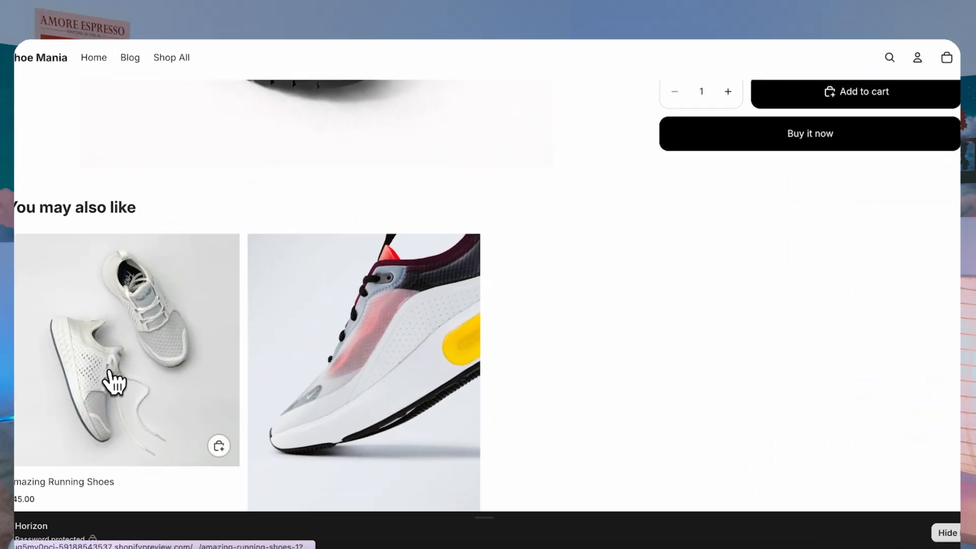
pyautogui.click(111, 367)
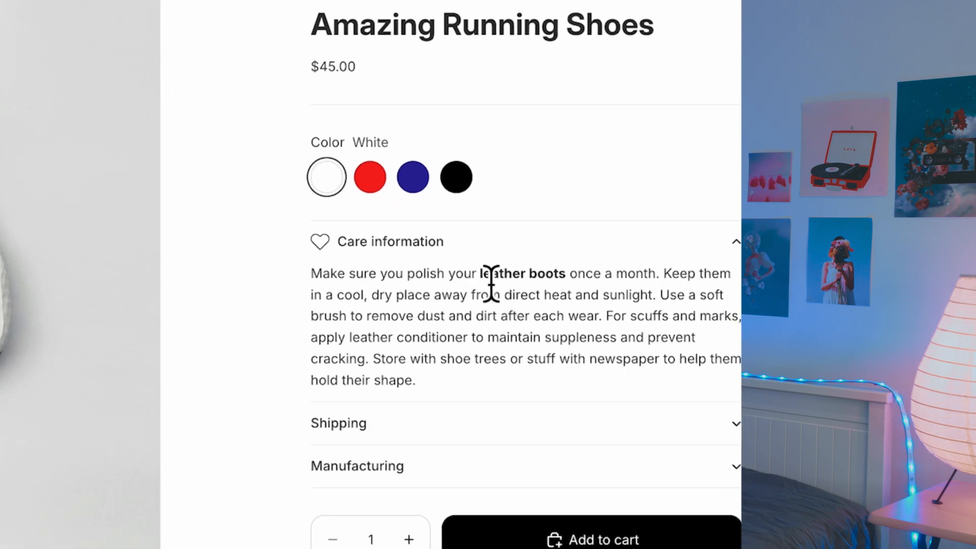
pyautogui.moveTo(778, 311); pyautogui.dragTo(844, 320)
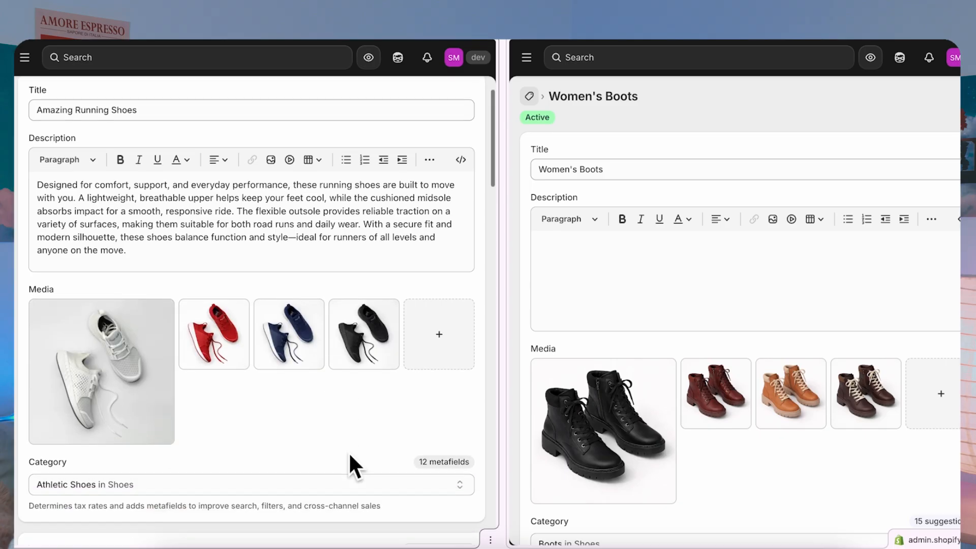
# Step: Compare the theme template assigned to Amazing Running Shoes with the one assigned to Women's Boots
pyautogui.scroll(-5, 348, 459)
pyautogui.scroll(-15, 348, 458)
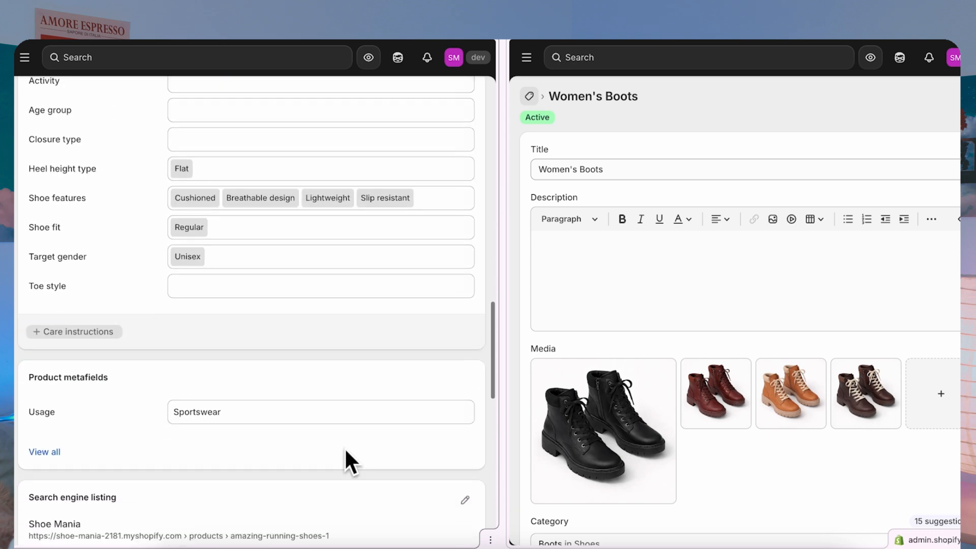
pyautogui.scroll(-10, 349, 460)
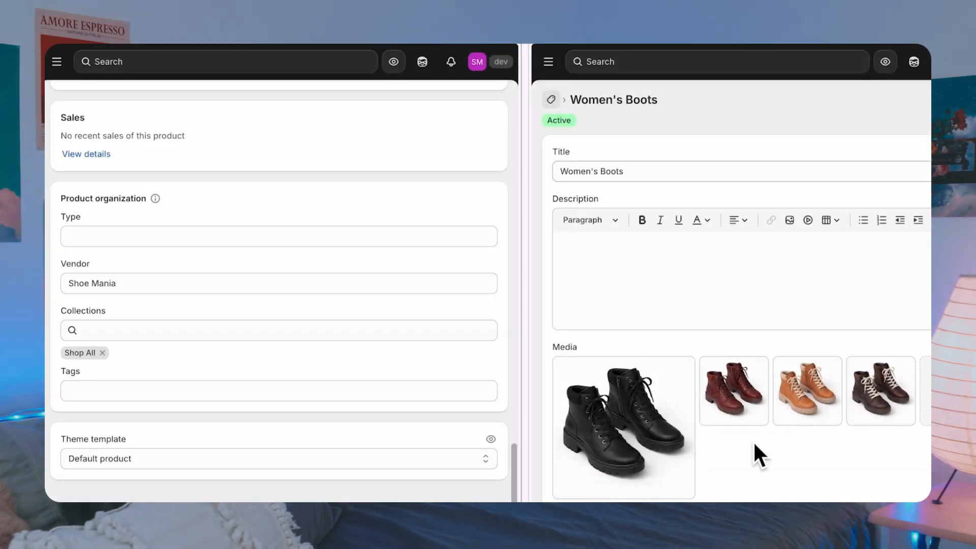
pyautogui.scroll(-5, 754, 447)
pyautogui.scroll(-10, 754, 445)
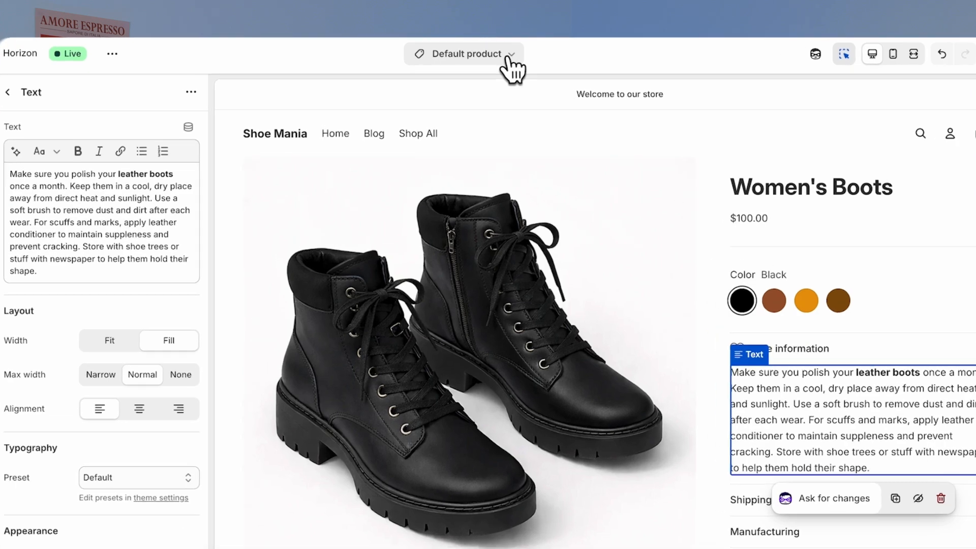
# Step: Browse the product templates available in the theme editor
pyautogui.click(485, 55)
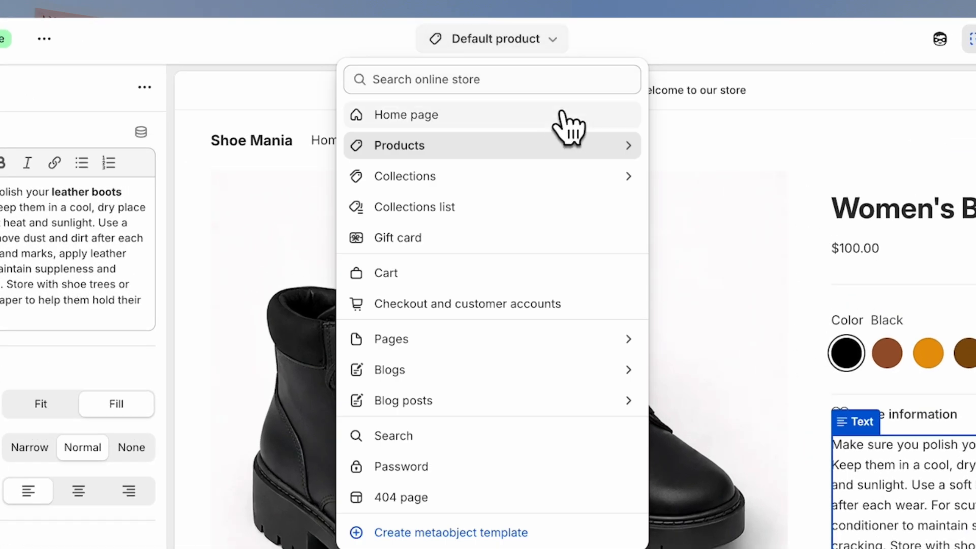
pyautogui.click(633, 157)
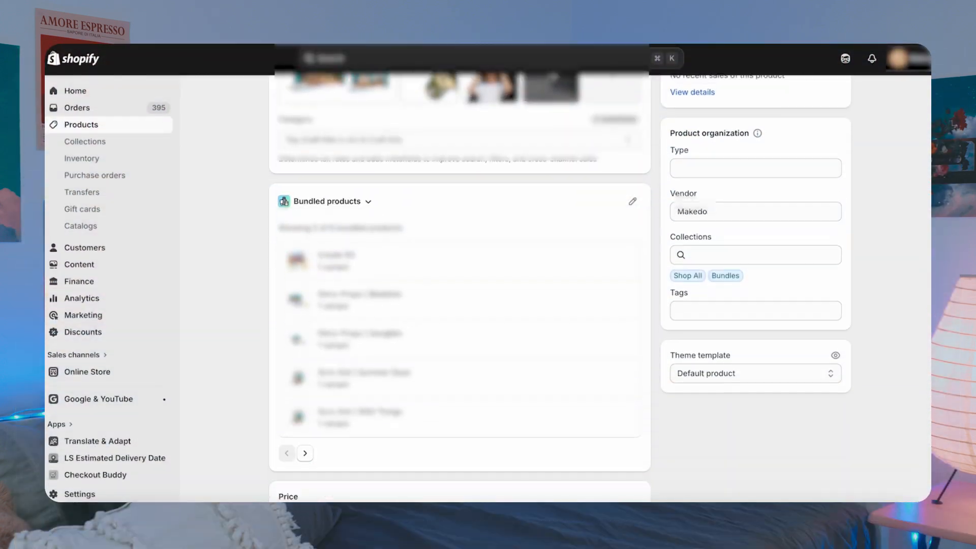
# Step: Review the theme template options offered for the Toy Craft Kits bundle product
pyautogui.scroll(-2, 833, 326)
pyautogui.click(834, 326)
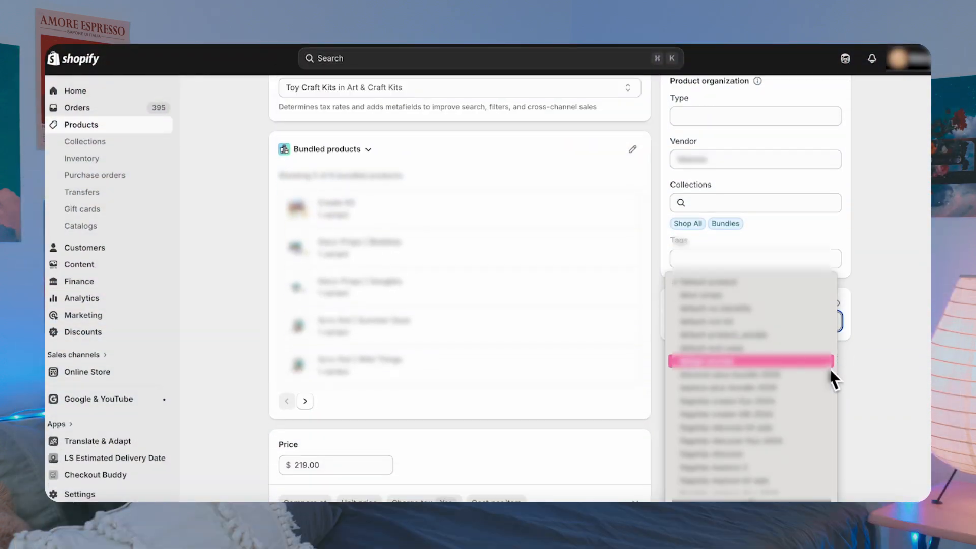
pyautogui.click(809, 363)
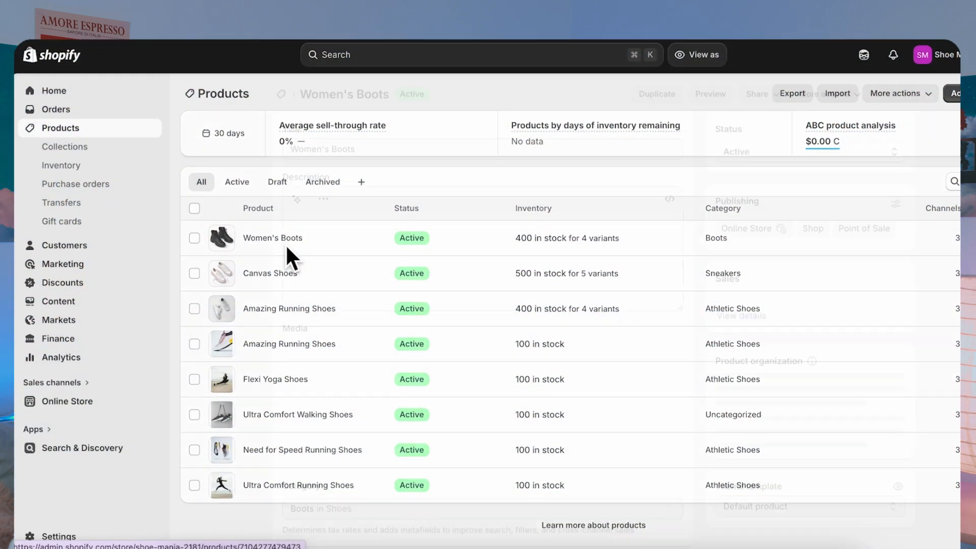
# Step: Open the Women's Boots product and examine its category metafields and the Care Tips and Usage product metafields
pyautogui.click(285, 239)
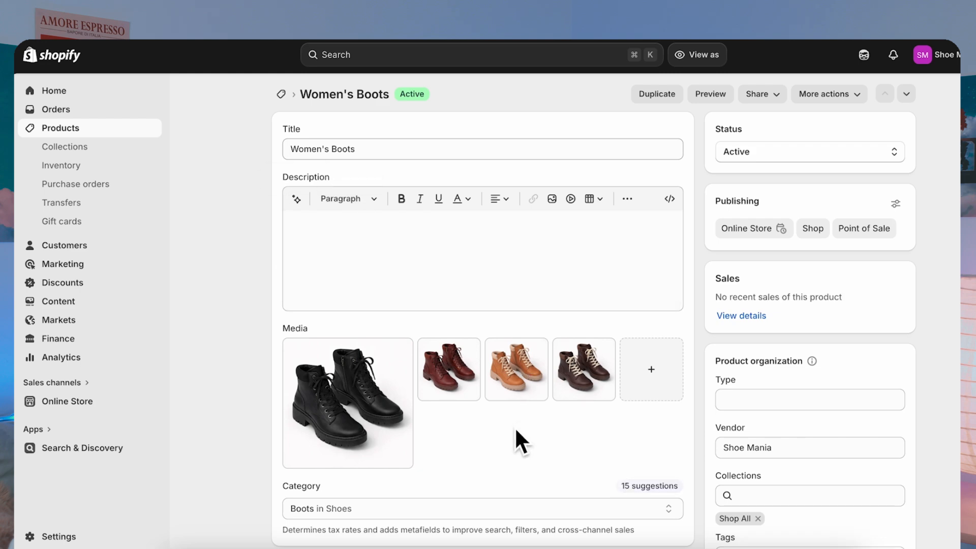
pyautogui.scroll(-15, 499, 441)
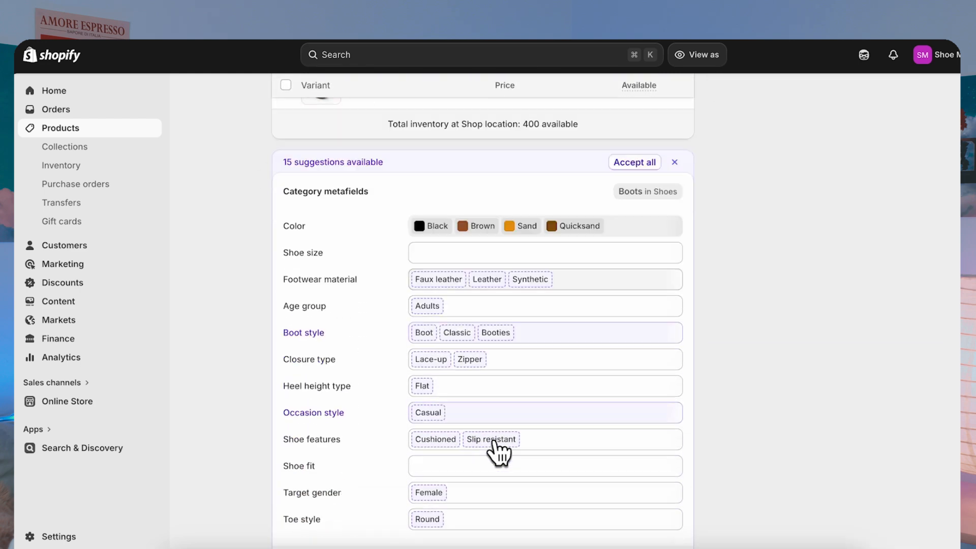
pyautogui.scroll(-7, 494, 442)
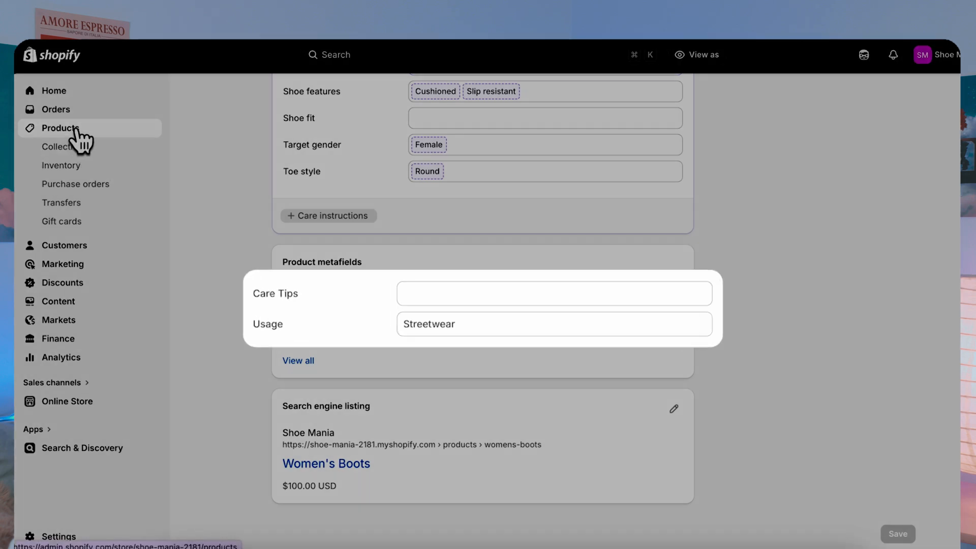
# Step: Open the Canvas Shoes product and examine its metafields
pyautogui.click(75, 131)
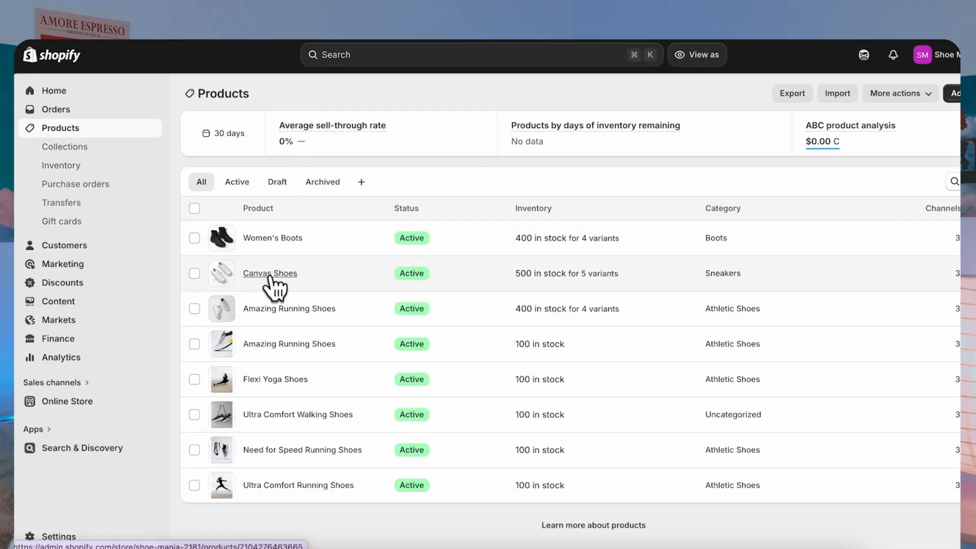
pyautogui.click(271, 277)
pyautogui.scroll(-10, 661, 421)
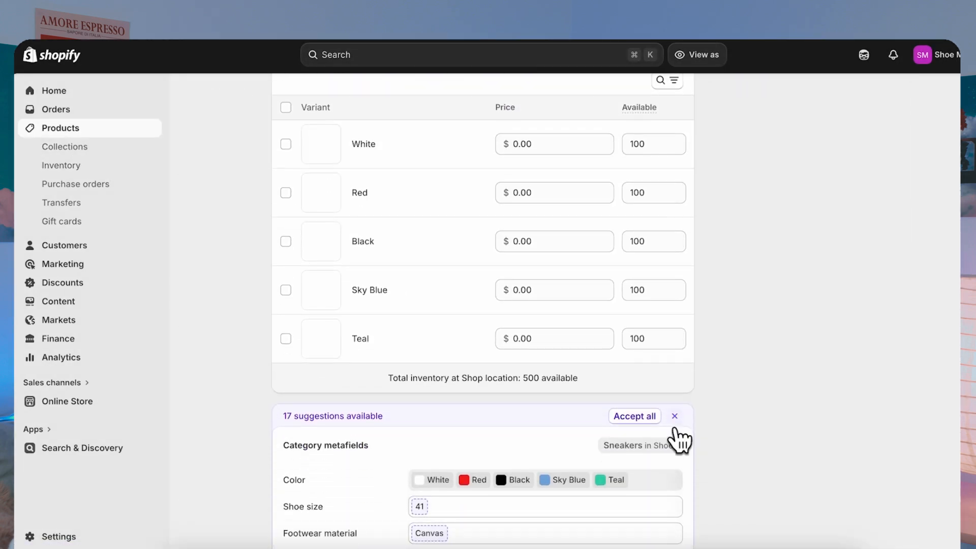
pyautogui.scroll(-10, 676, 440)
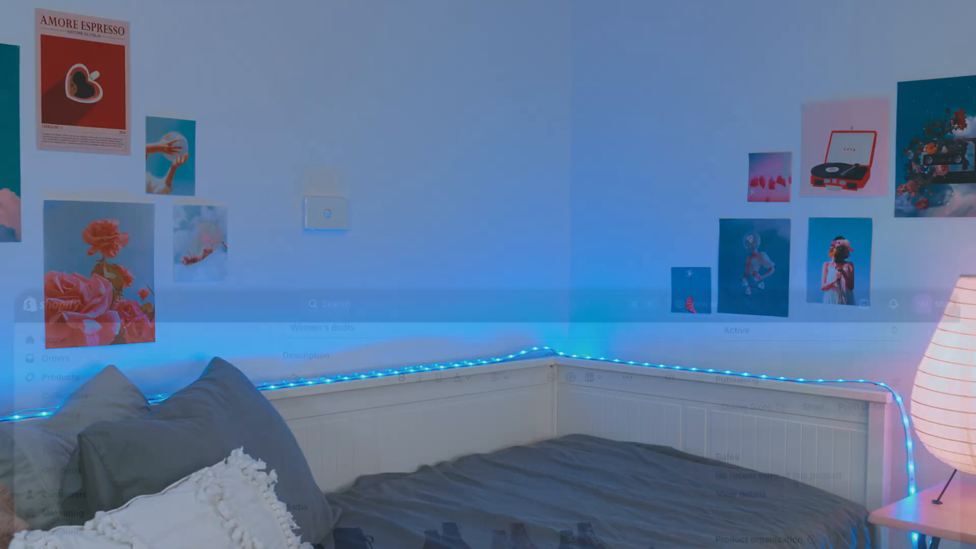
# Step: Fill the Women's Boots Care Tips metafield with the text starting "Make sure you polish your leather boots once a month" and save the product
pyautogui.scroll(-10, 273, 374)
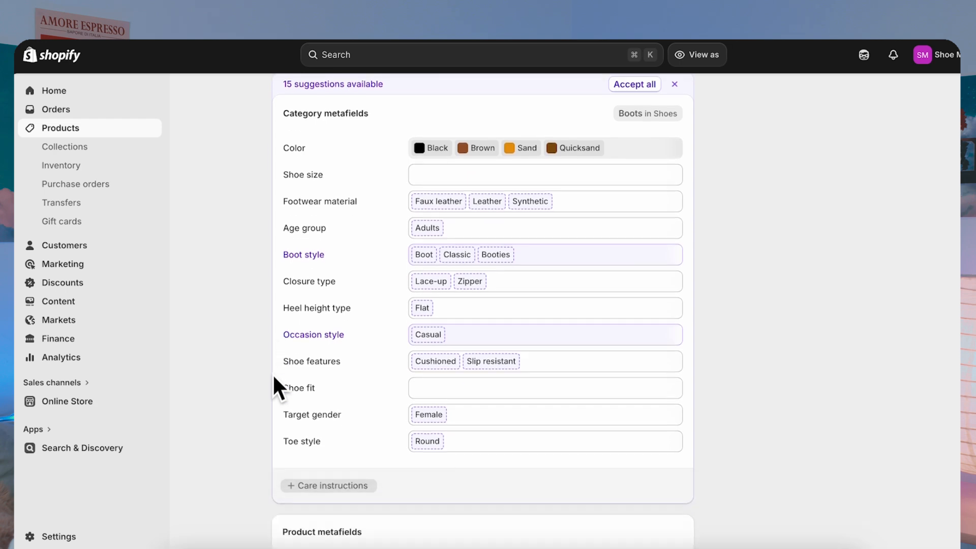
pyautogui.scroll(-5, 273, 377)
pyautogui.click(458, 328)
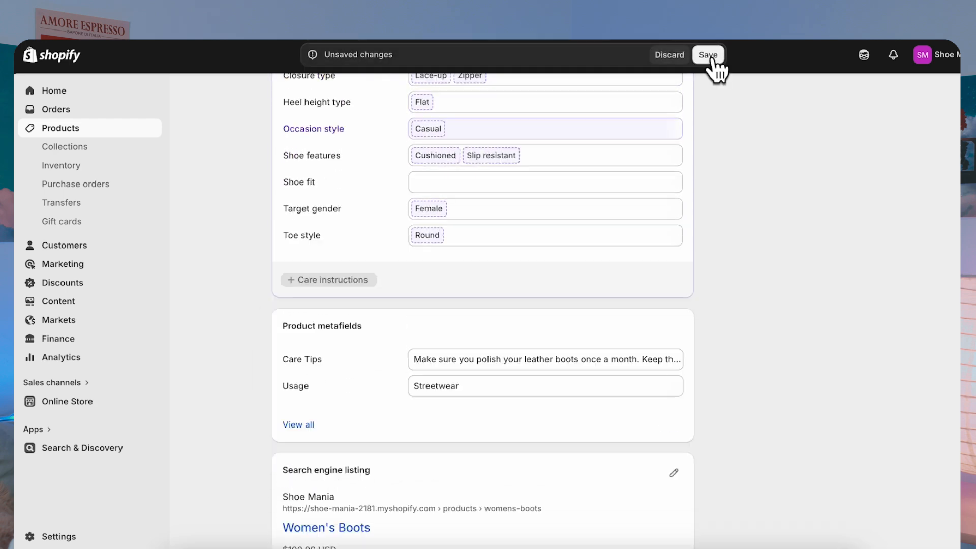
pyautogui.click(710, 55)
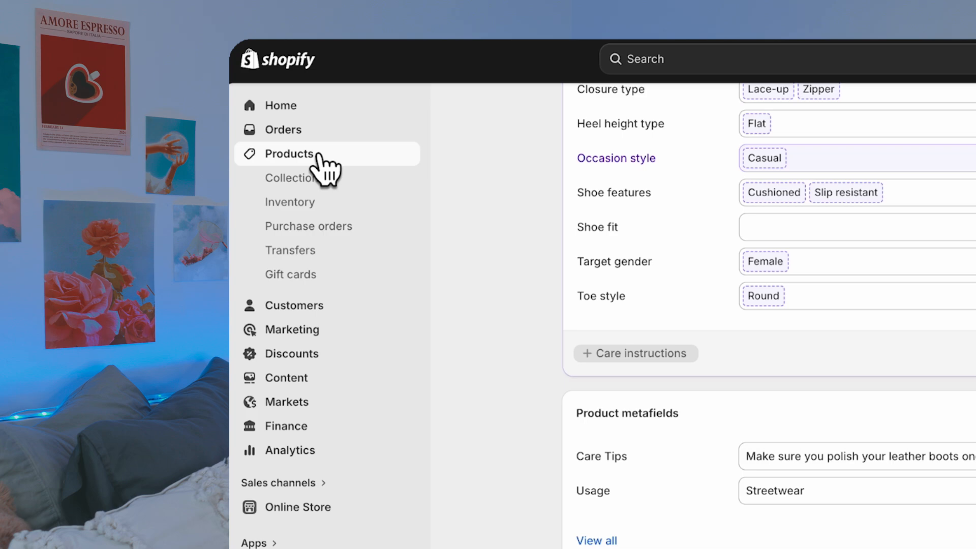
# Step: Fill the Amazing Running Shoes Care Tips metafield with "Keep them your amazing running shoes in dry place away from direct heat and sunlight..." and save
pyautogui.click(327, 156)
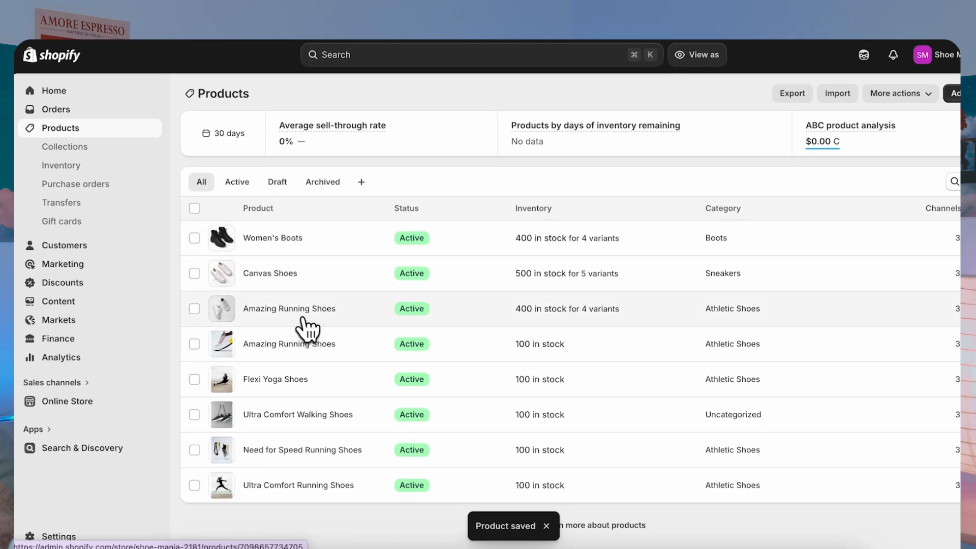
pyautogui.click(304, 310)
pyautogui.scroll(-10, 582, 427)
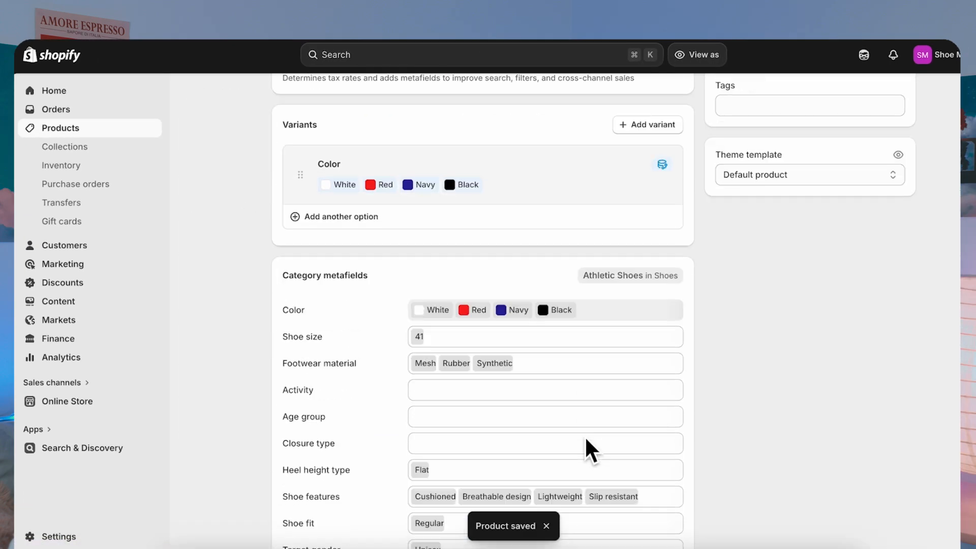
pyautogui.scroll(-6, 584, 442)
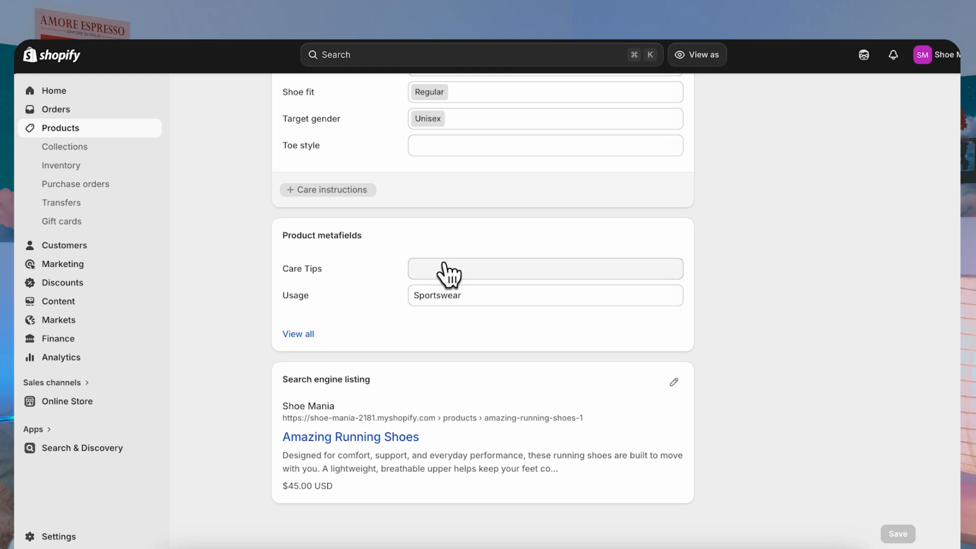
pyautogui.click(448, 269)
pyautogui.write('Keep them your amazing running shoes in dry place away from direct heat and sunlight. Use a soft brush to remove dust and dirt after each wear. You can also machine wash and dry them.')
pyautogui.click(711, 55)
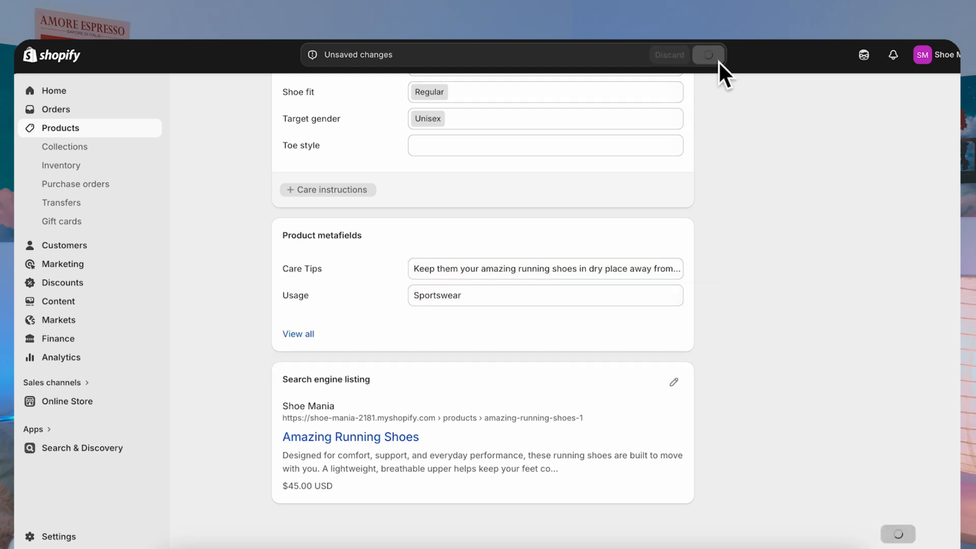
# Step: Replace the fixed Care information text in the default product template with the Care Tips dynamic source and save the theme
pyautogui.scroll(15, 743, 291)
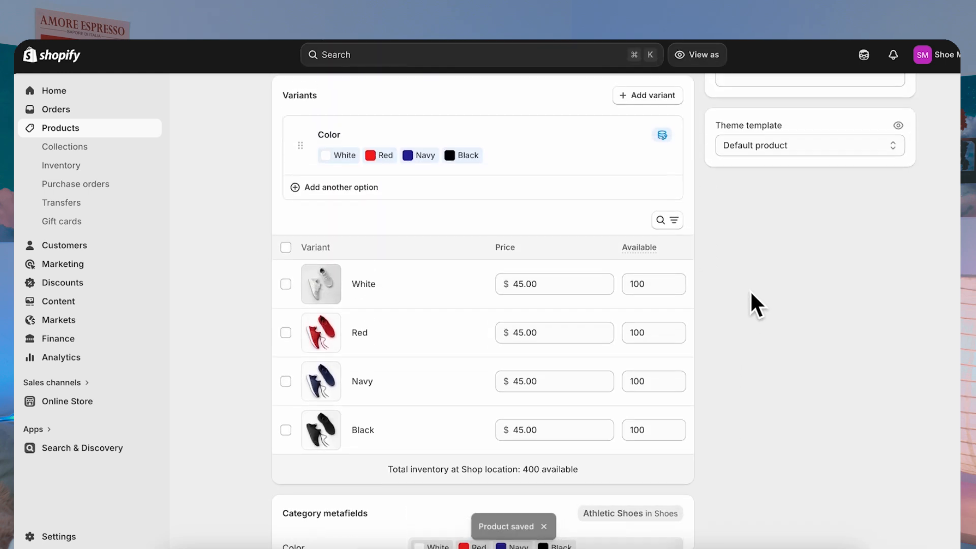
pyautogui.click(898, 341)
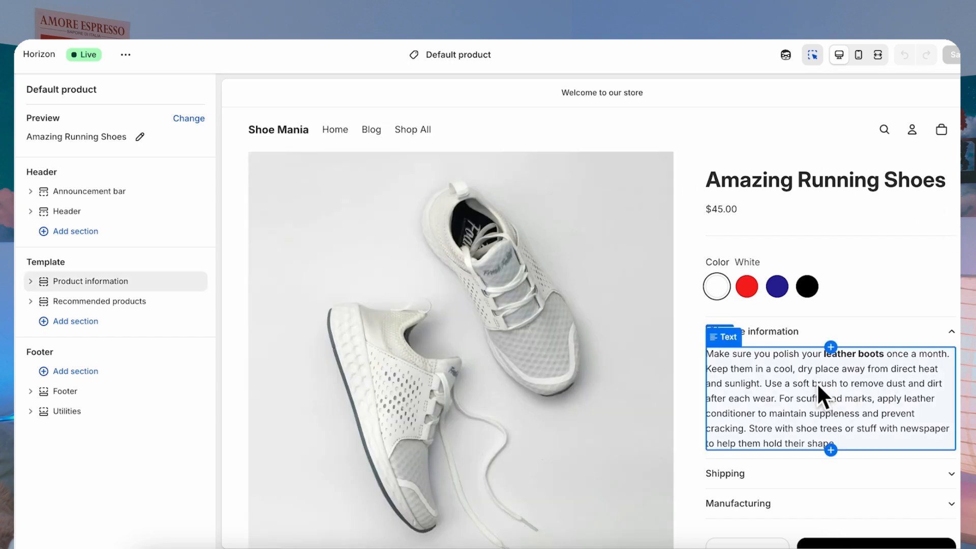
pyautogui.click(816, 383)
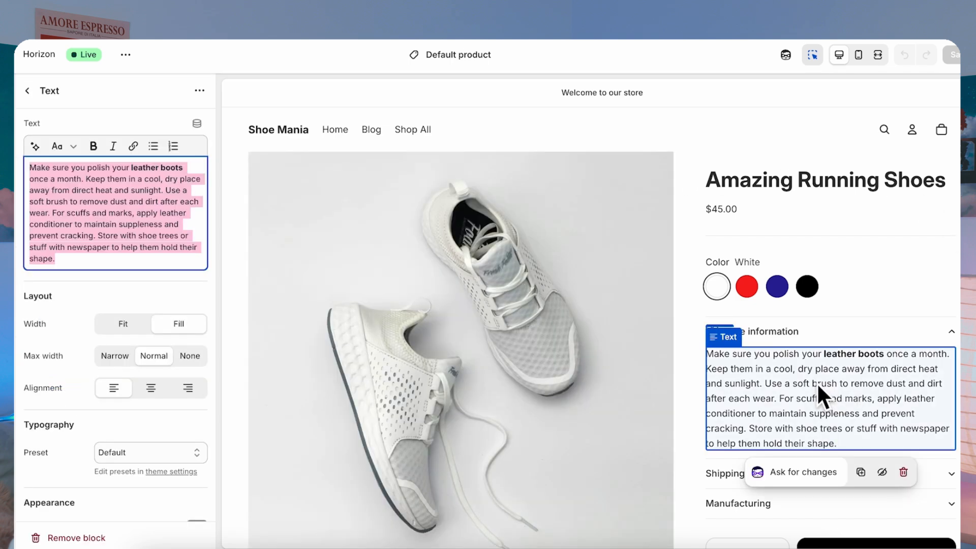
pyautogui.press('BackSpace')
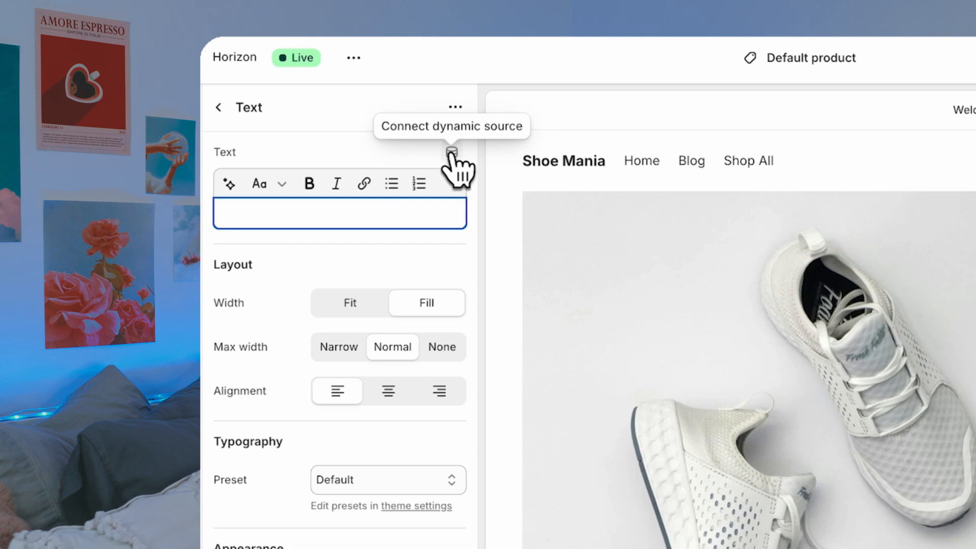
pyautogui.click(451, 152)
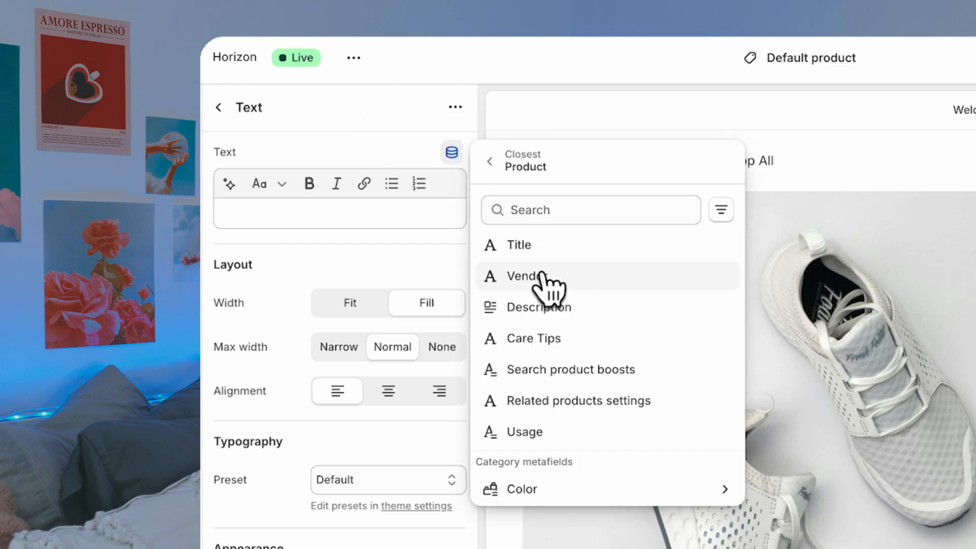
pyautogui.click(551, 339)
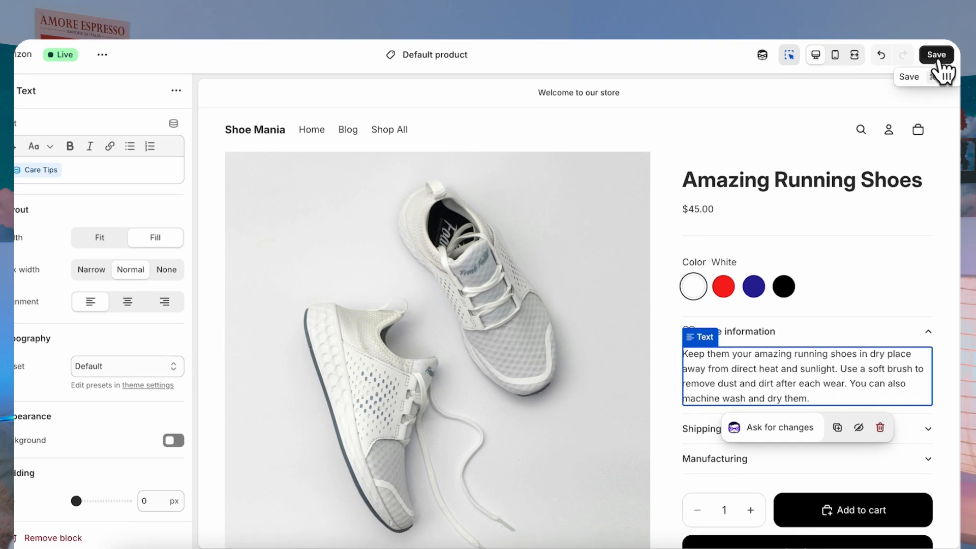
pyautogui.click(938, 56)
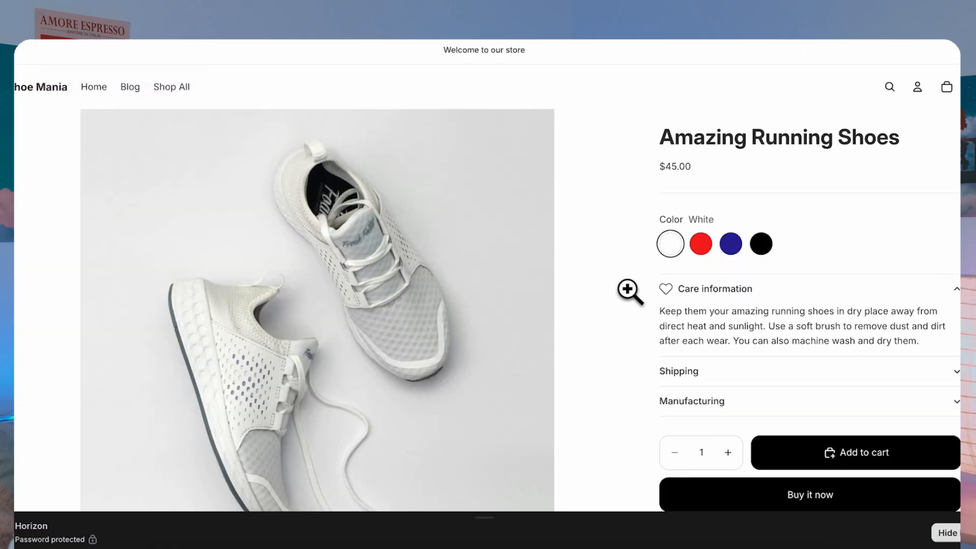
# Step: Open the Women's Boots page from the storefront's recommended products and check its Care information text
pyautogui.scroll(-7, 632, 310)
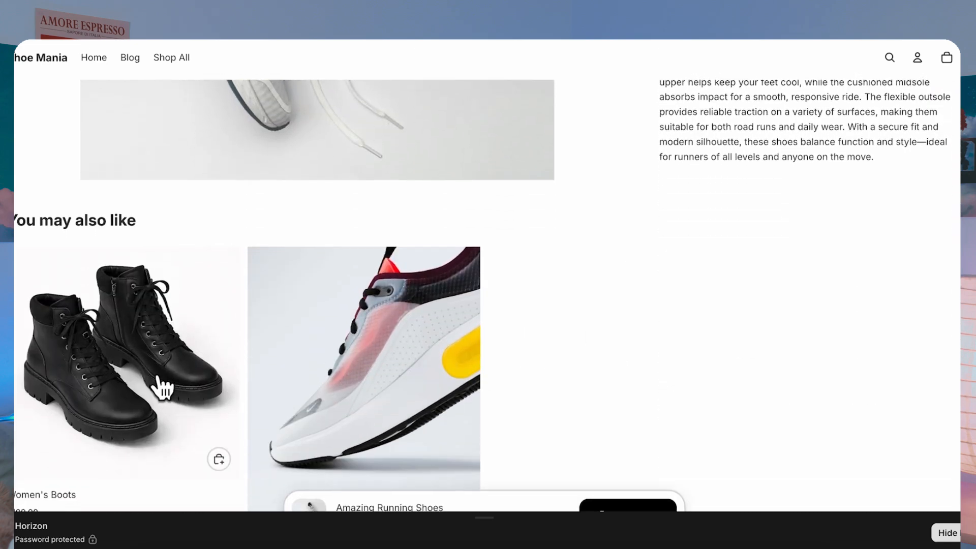
pyautogui.click(141, 376)
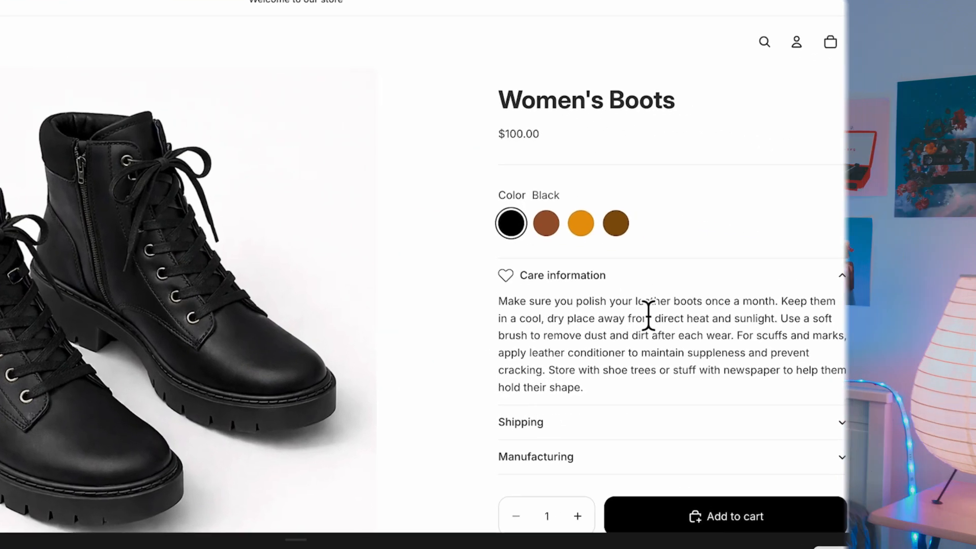
pyautogui.moveTo(778, 316); pyautogui.dragTo(829, 322)
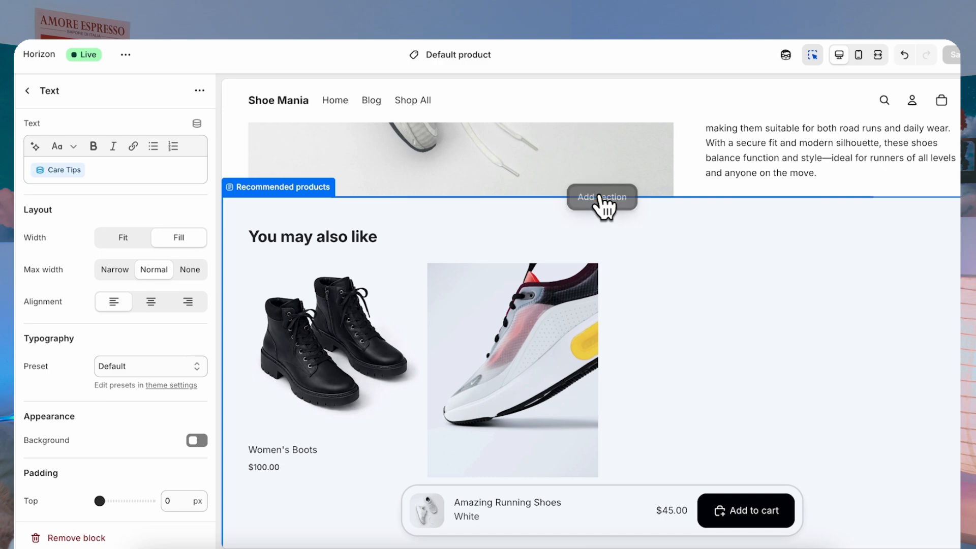
# Step: Add a Hero section above the recommended products in the default product template, save it, and review its media and button content
pyautogui.click(601, 197)
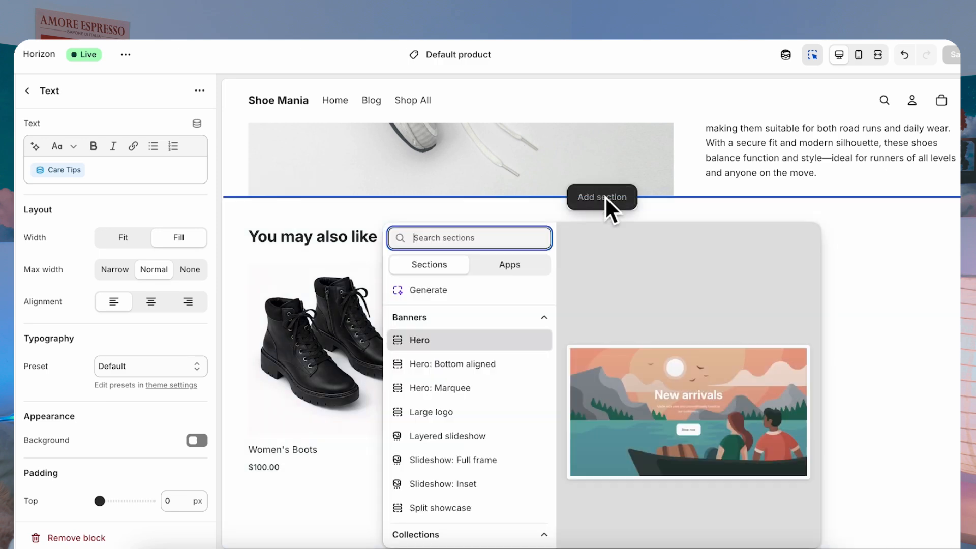
pyautogui.click(450, 341)
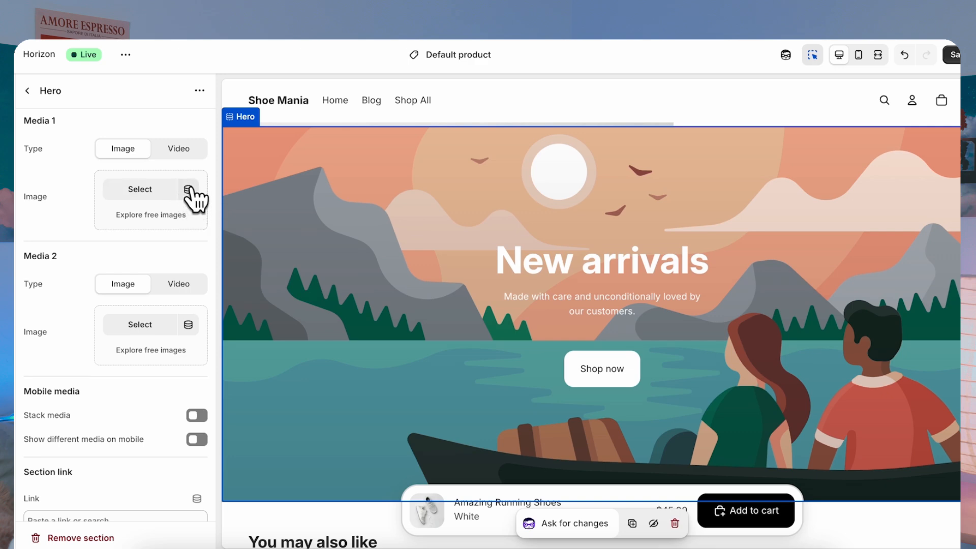
pyautogui.click(188, 149)
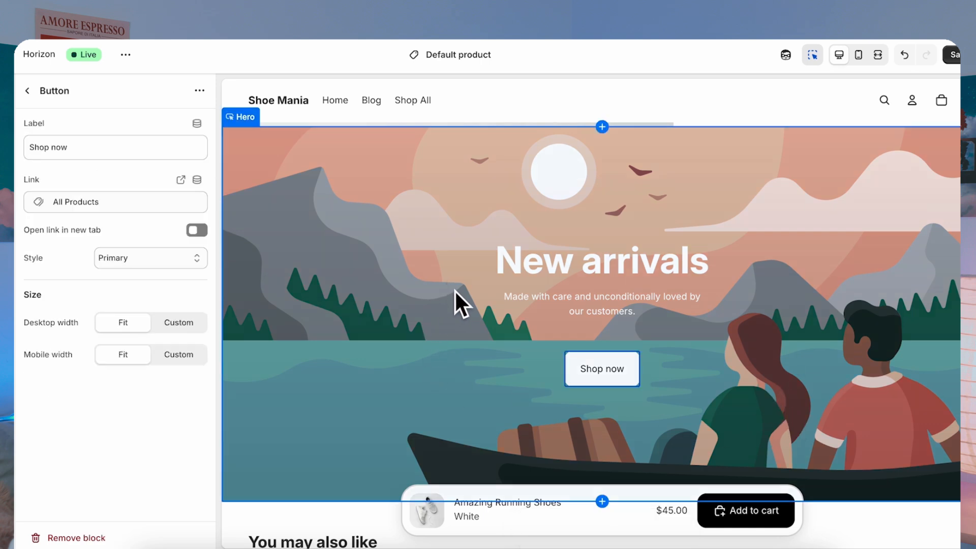
pyautogui.scroll(-1, 846, 261)
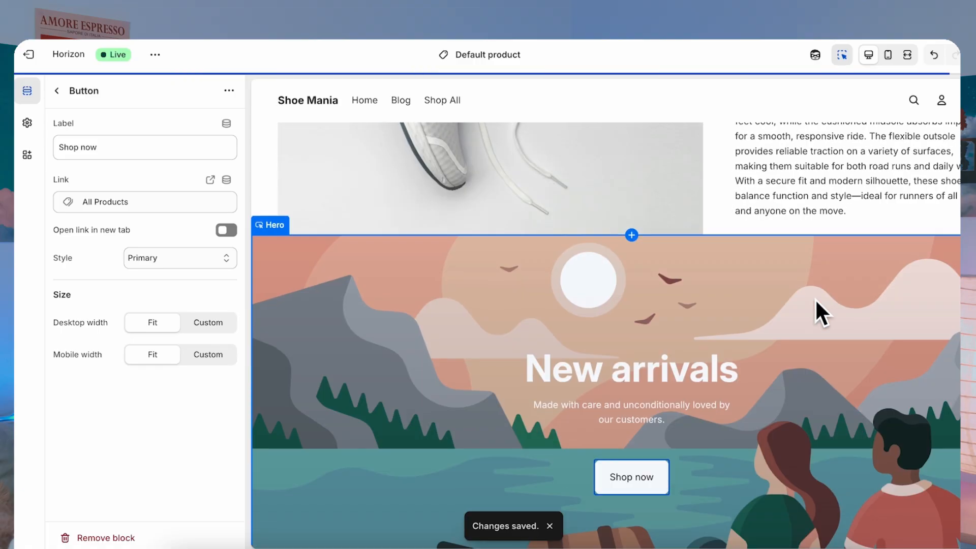
pyautogui.scroll(-2, 816, 298)
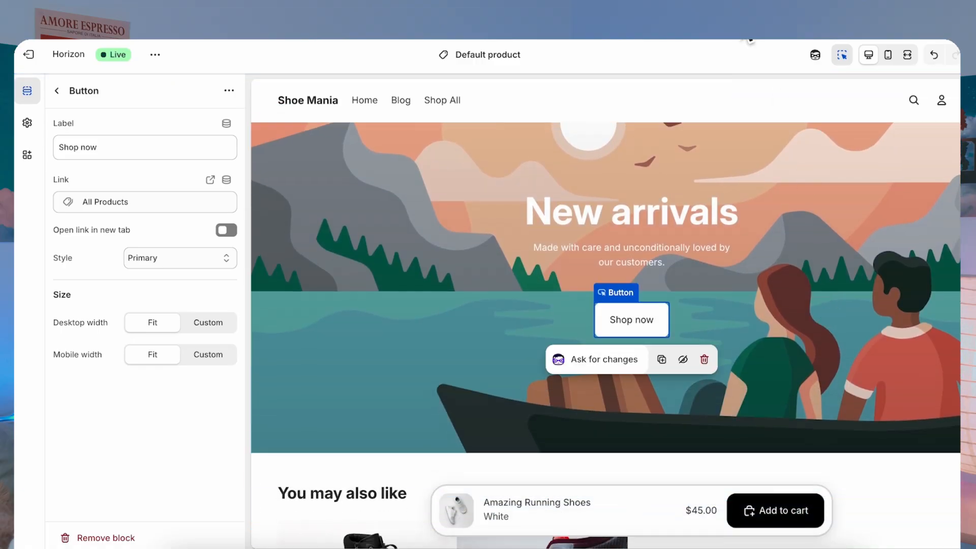
pyautogui.scroll(2, 778, 165)
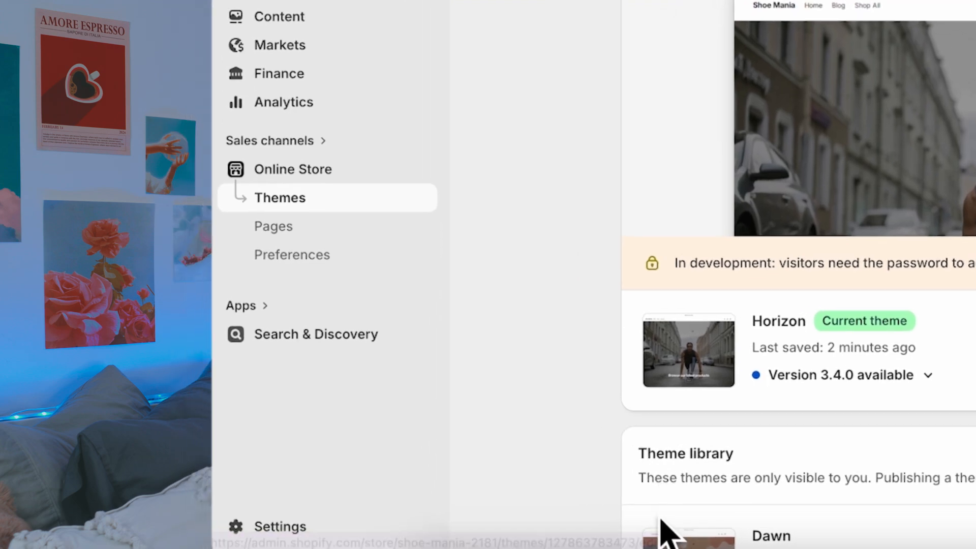
# Step: Open the product metafield definitions in the store settings
pyautogui.click(303, 526)
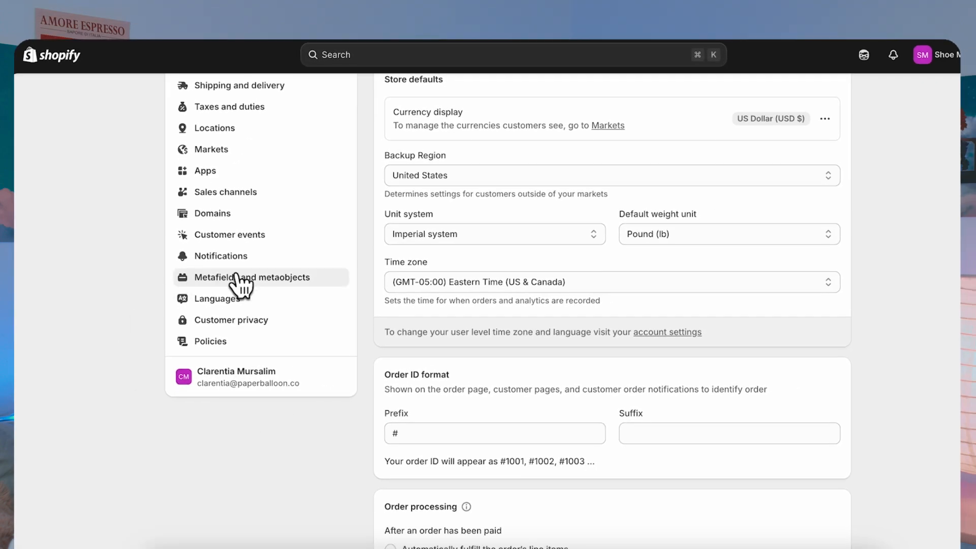
pyautogui.click(329, 310)
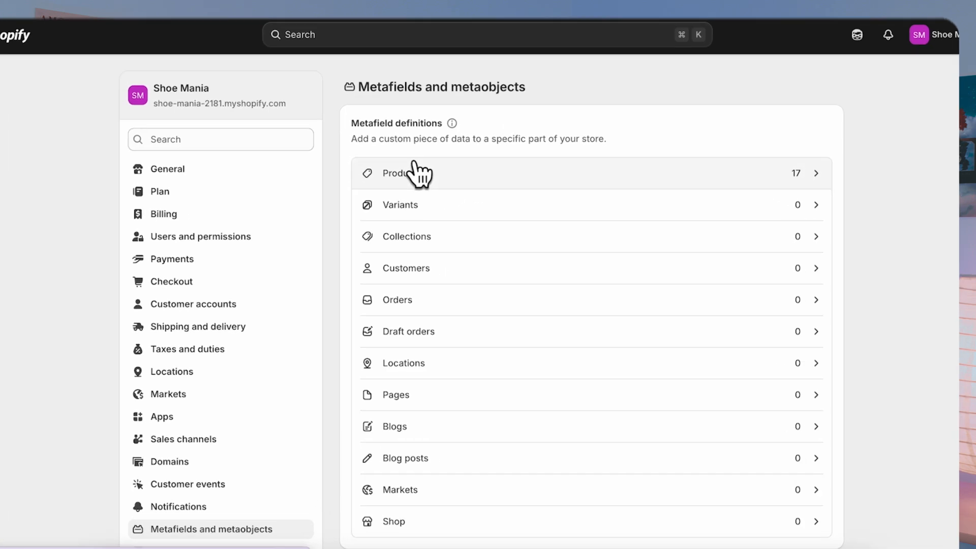
pyautogui.click(415, 167)
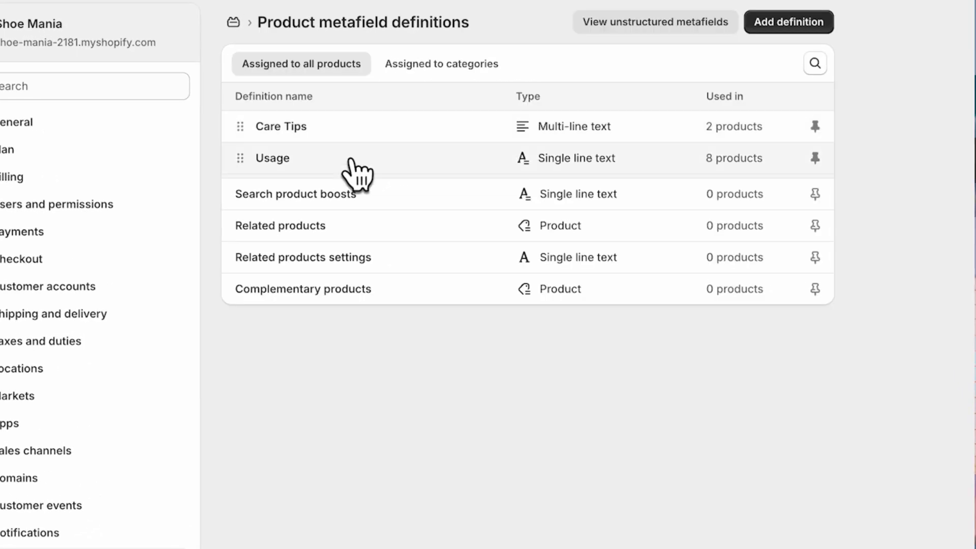
# Step: Create a product metafield definition named "Related Collection Background Image" holding one value of type Image (File), and save it
pyautogui.click(789, 22)
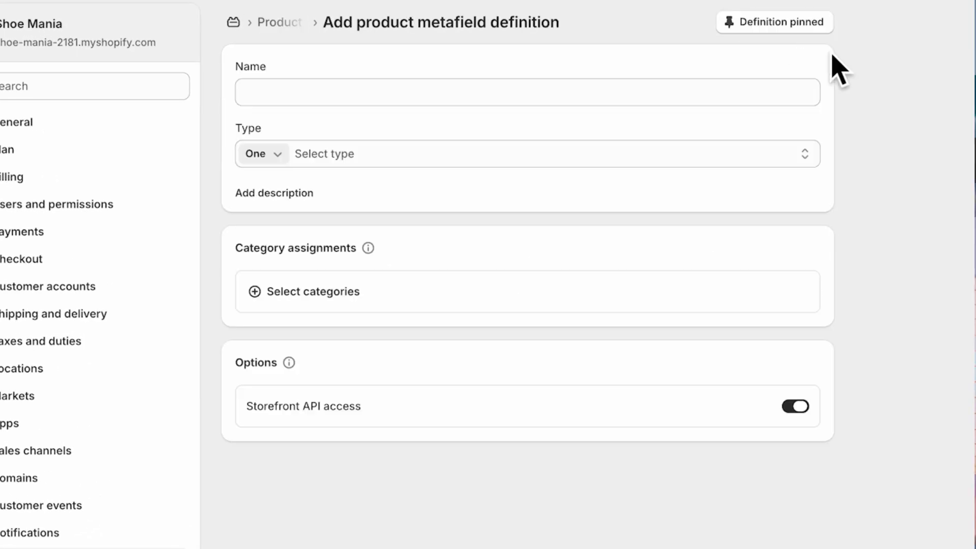
pyautogui.click(288, 102)
pyautogui.write('Related Collection Background Image')
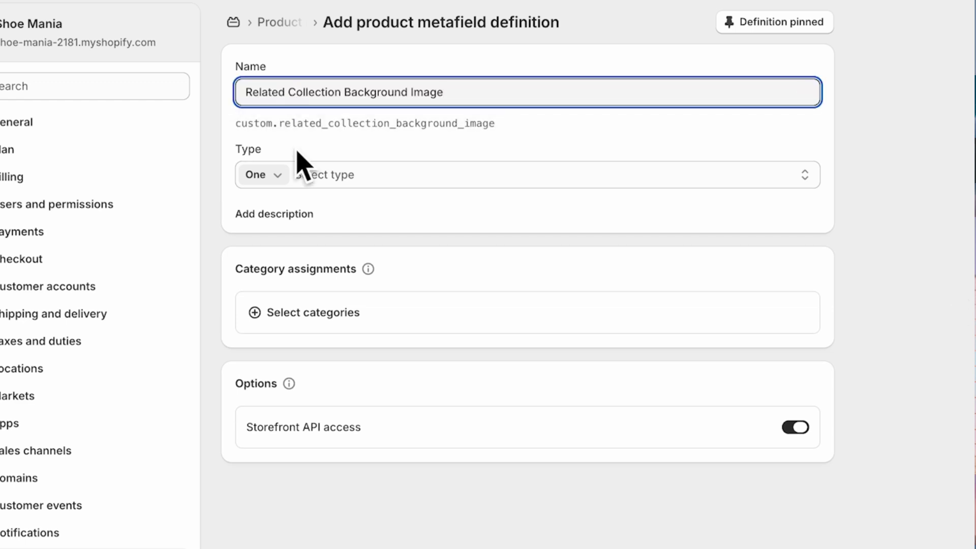
pyautogui.click(262, 174)
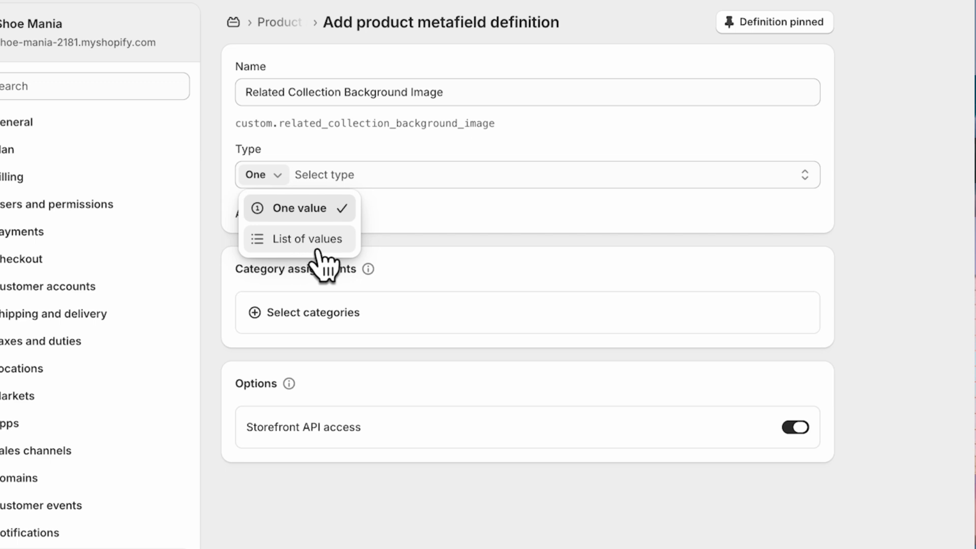
pyautogui.click(308, 208)
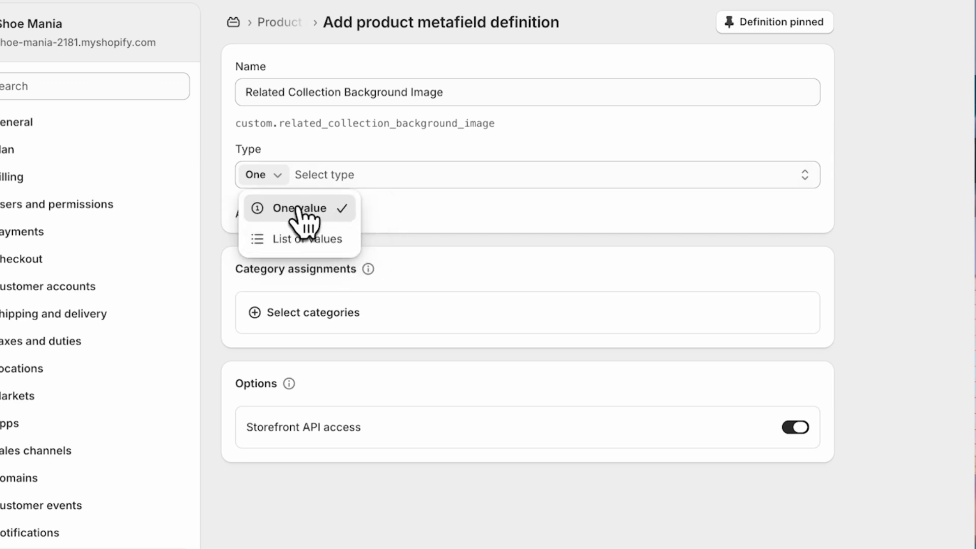
pyautogui.click(299, 209)
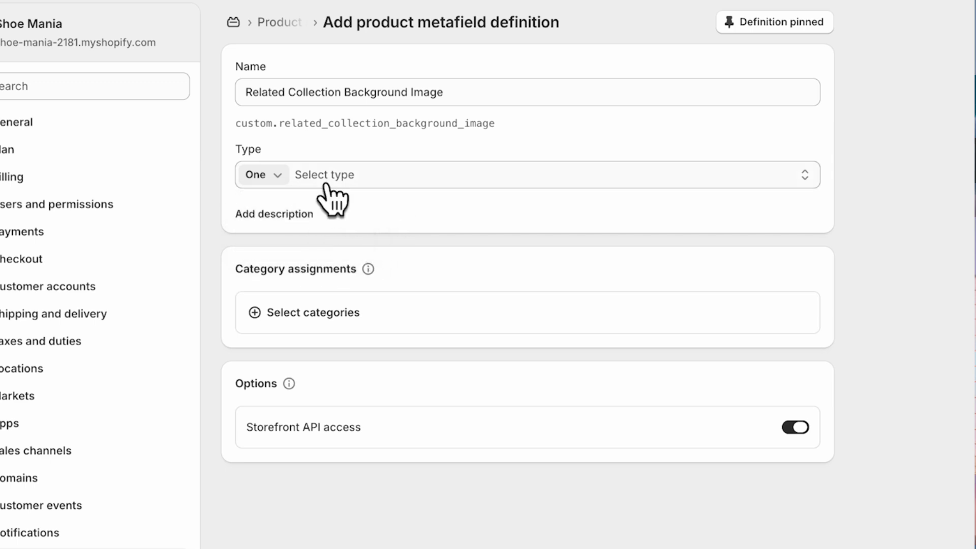
pyautogui.click(670, 176)
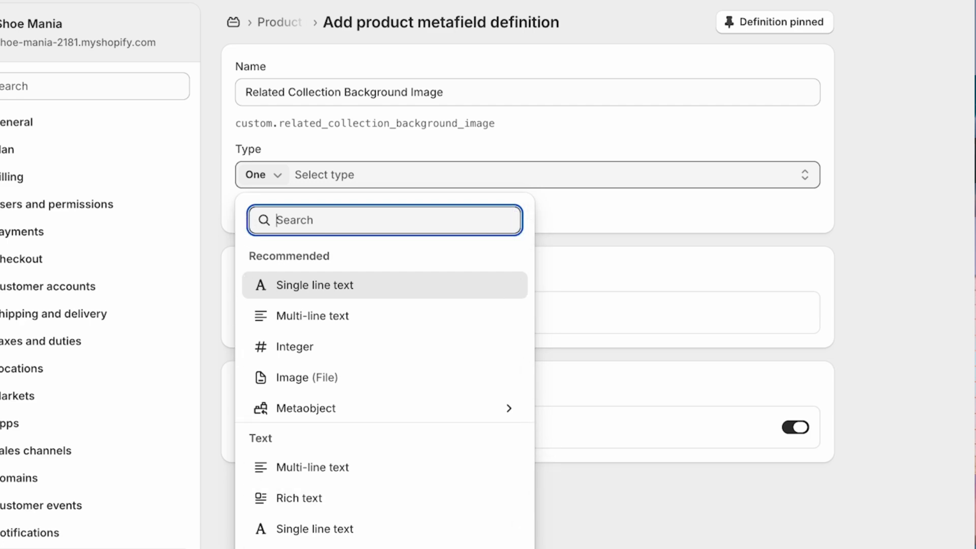
pyautogui.click(338, 377)
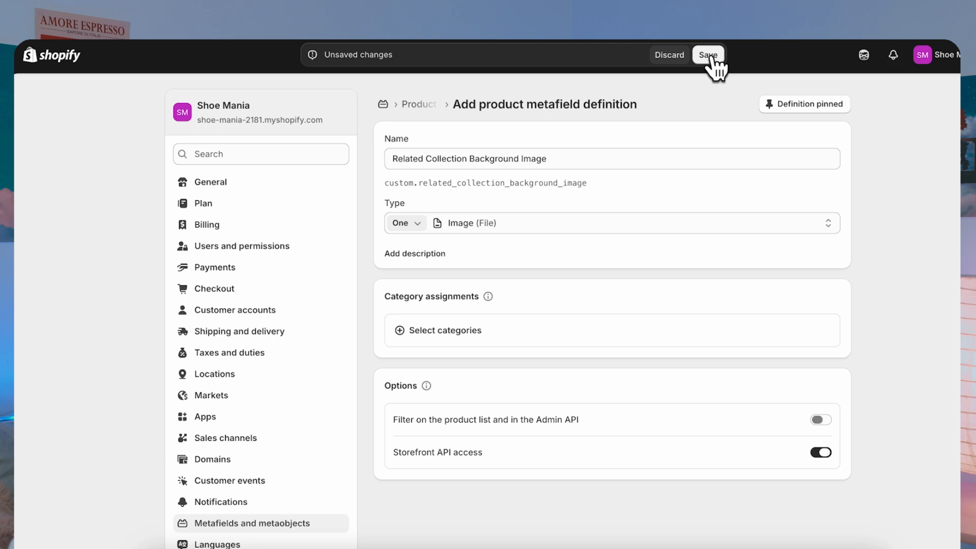
pyautogui.click(714, 56)
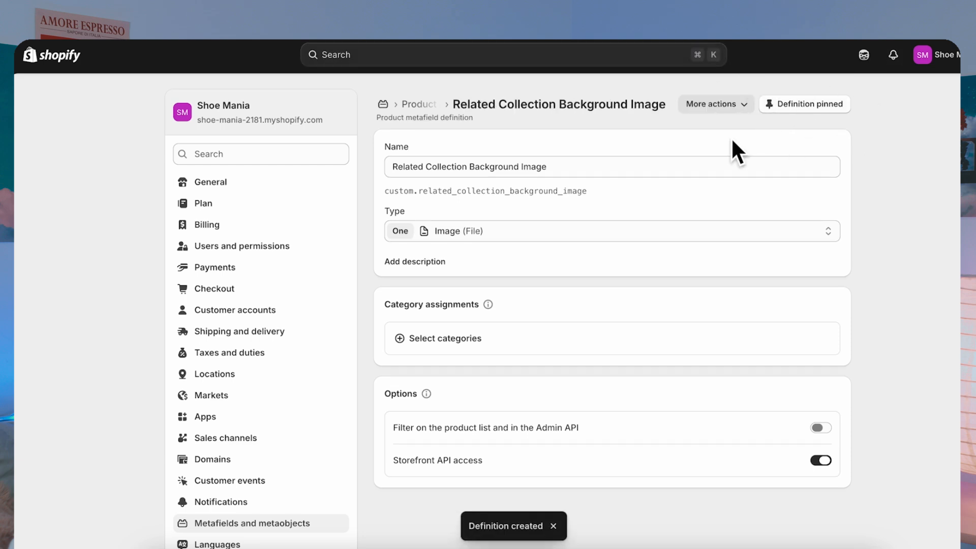
# Step: Create a product metafield definition named "Related Collection Title" with the Single line text type and save it
pyautogui.click(417, 108)
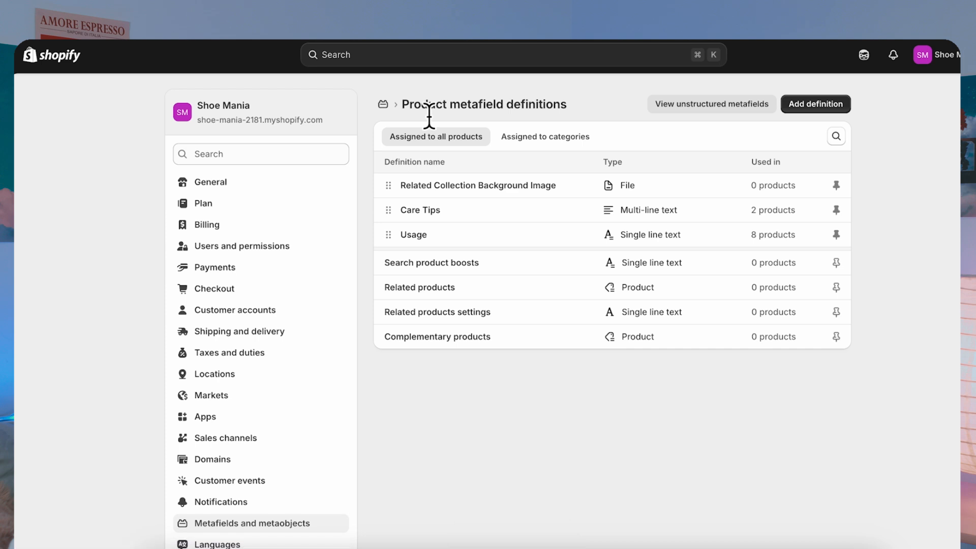
pyautogui.click(817, 105)
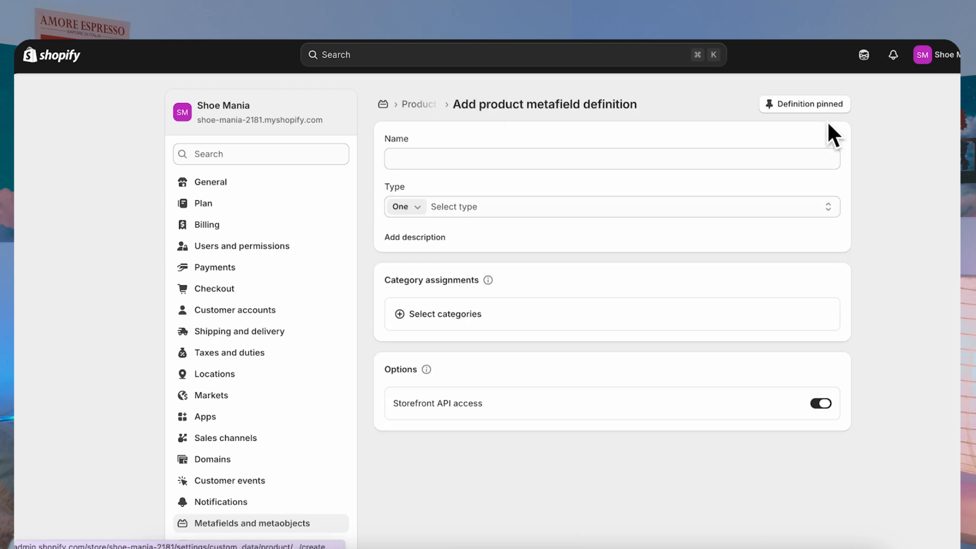
pyautogui.click(451, 160)
pyautogui.write('Related Collection Title')
pyautogui.click(462, 223)
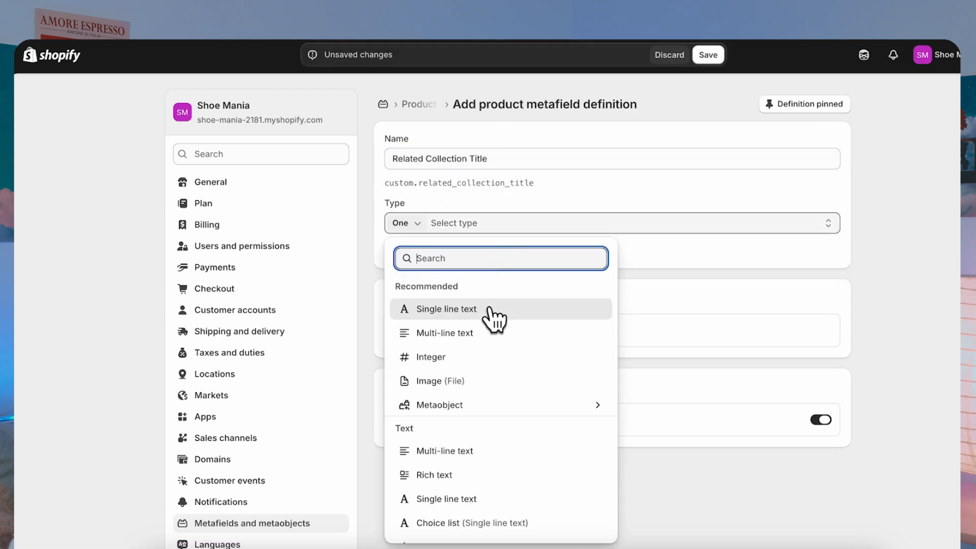
pyautogui.click(493, 320)
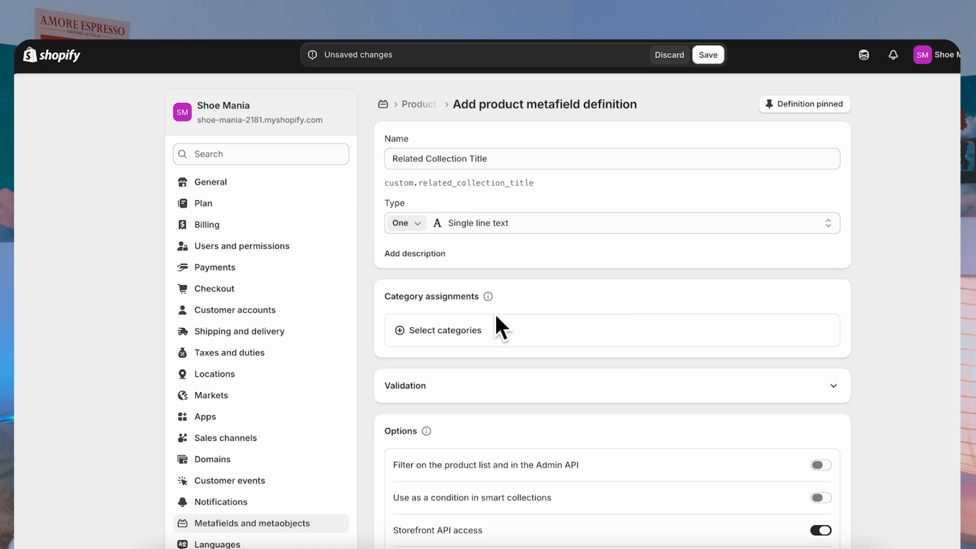
pyautogui.click(708, 55)
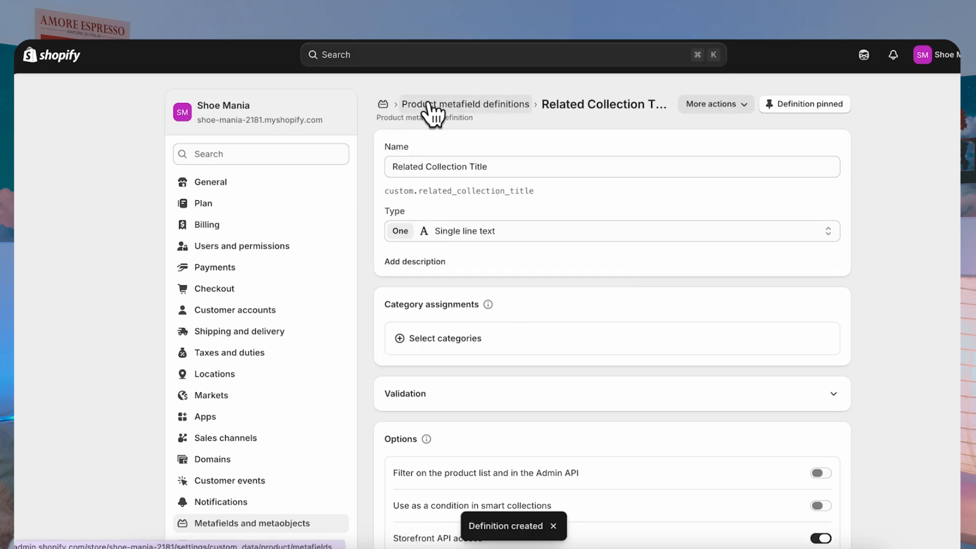
# Step: Create a product metafield definition named "Related Collection Description" with the Multi-line text type and save it
pyautogui.click(431, 105)
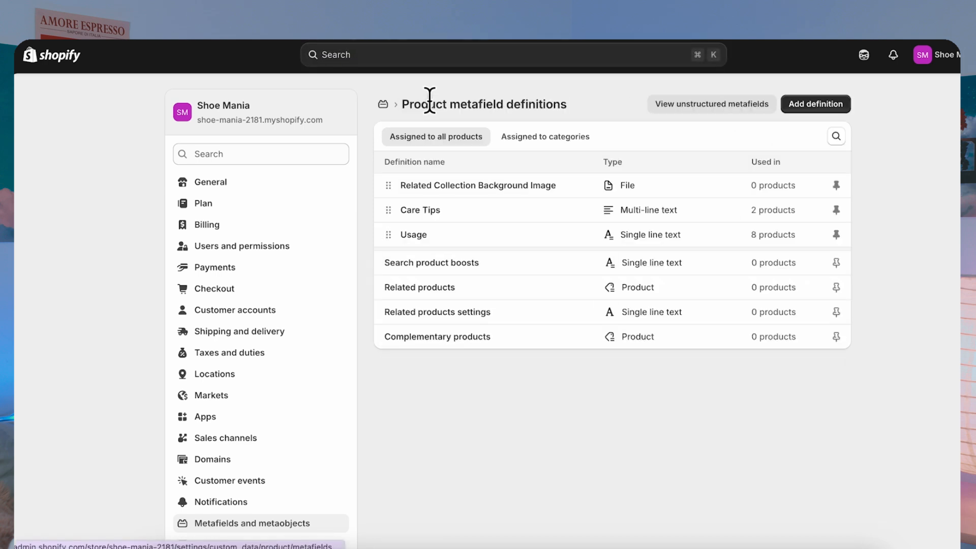
pyautogui.click(820, 104)
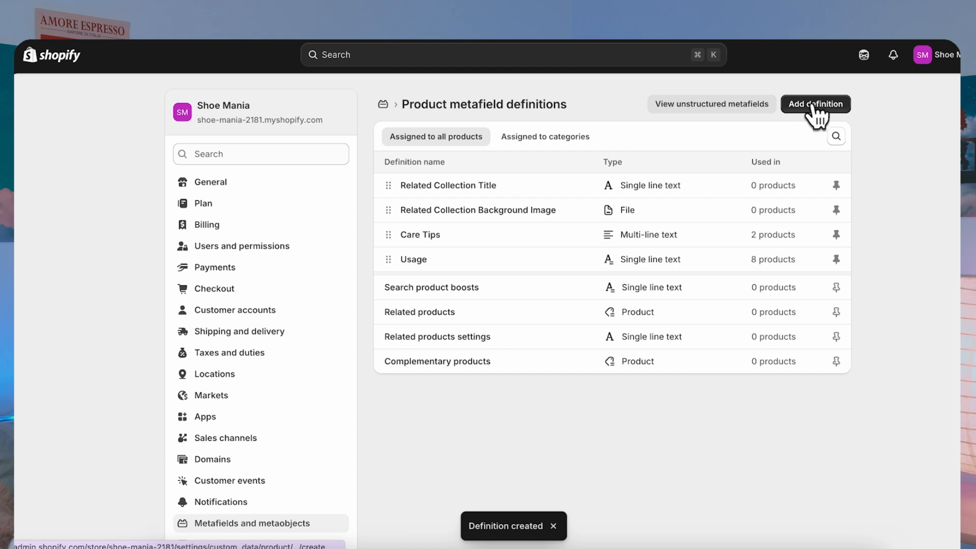
pyautogui.click(426, 160)
pyautogui.write('Related Collection Description')
pyautogui.click(503, 223)
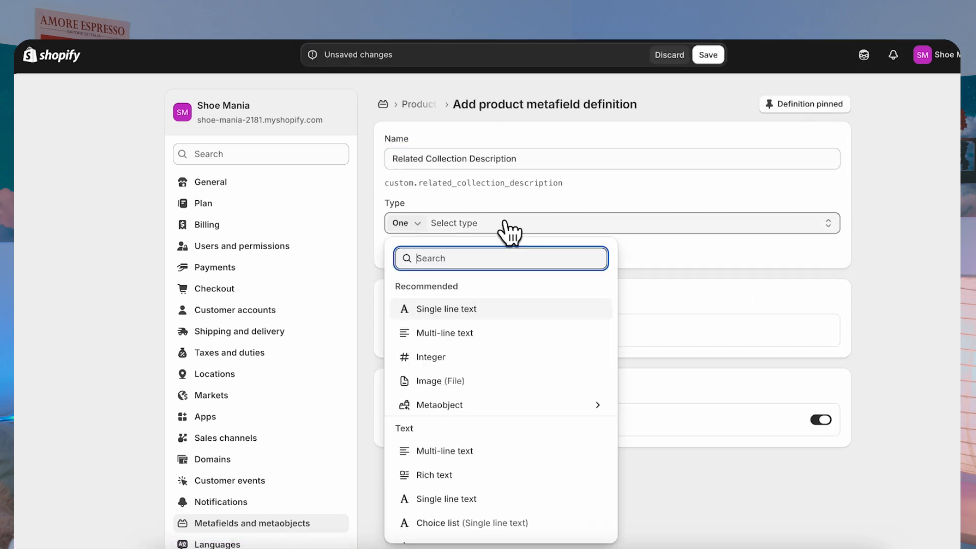
pyautogui.click(482, 345)
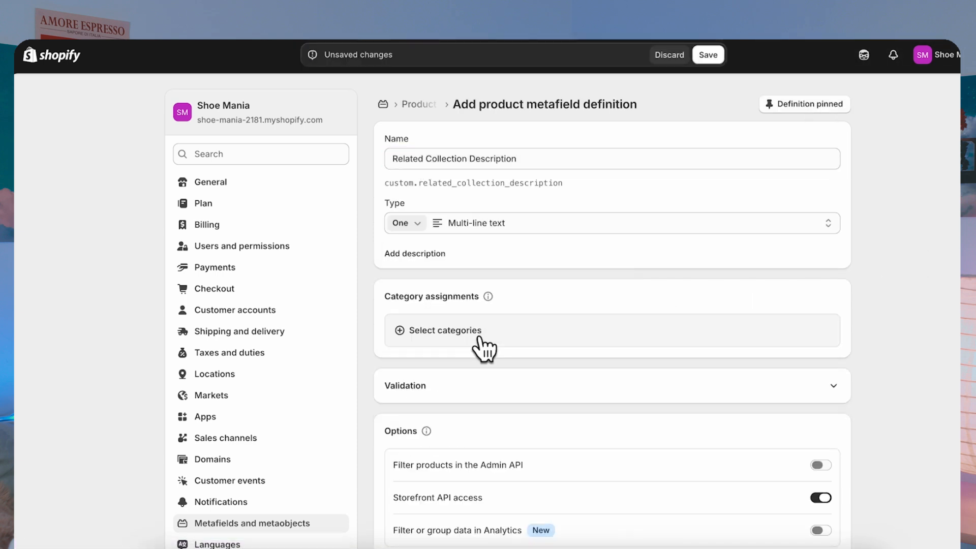
pyautogui.click(707, 56)
# Step: Create a product metafield definition named "Related Collection Link" with the URL type and save it
pyautogui.click(416, 104)
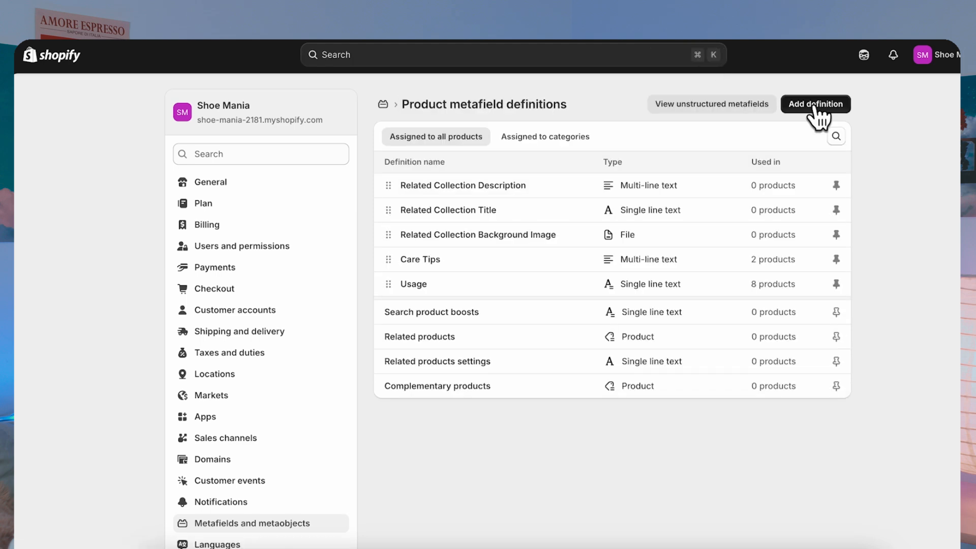
pyautogui.click(815, 107)
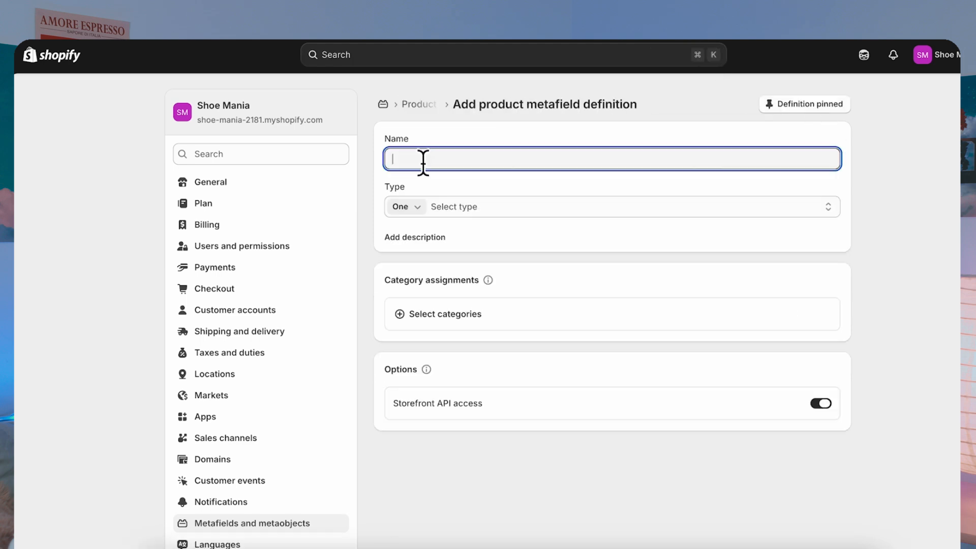
pyautogui.write('Related Collection Link')
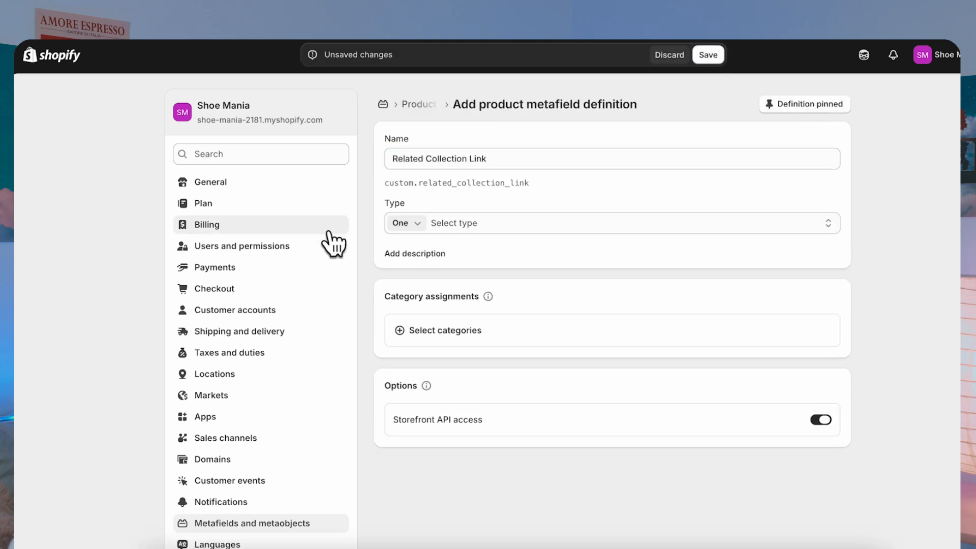
pyautogui.click(471, 225)
pyautogui.scroll(-5, 528, 460)
pyautogui.scroll(-3, 527, 463)
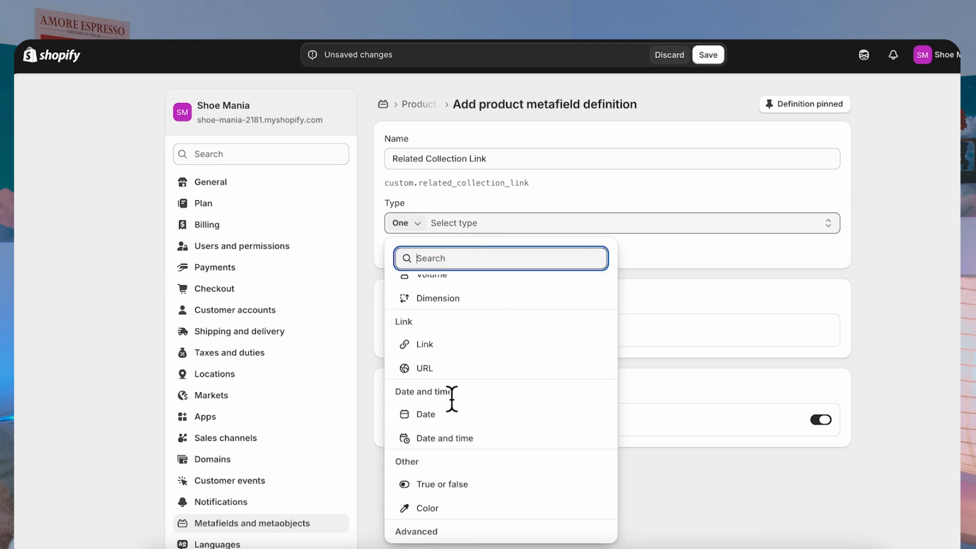
pyautogui.click(416, 368)
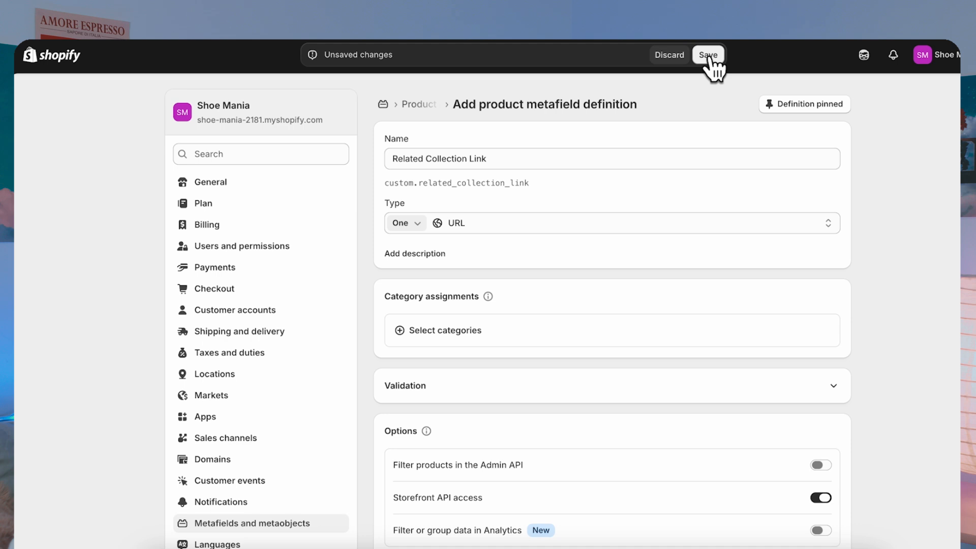
# Step: Create a product metafield definition named "Related Collection Button Text" with the Single line text type and save it
pyautogui.click(426, 105)
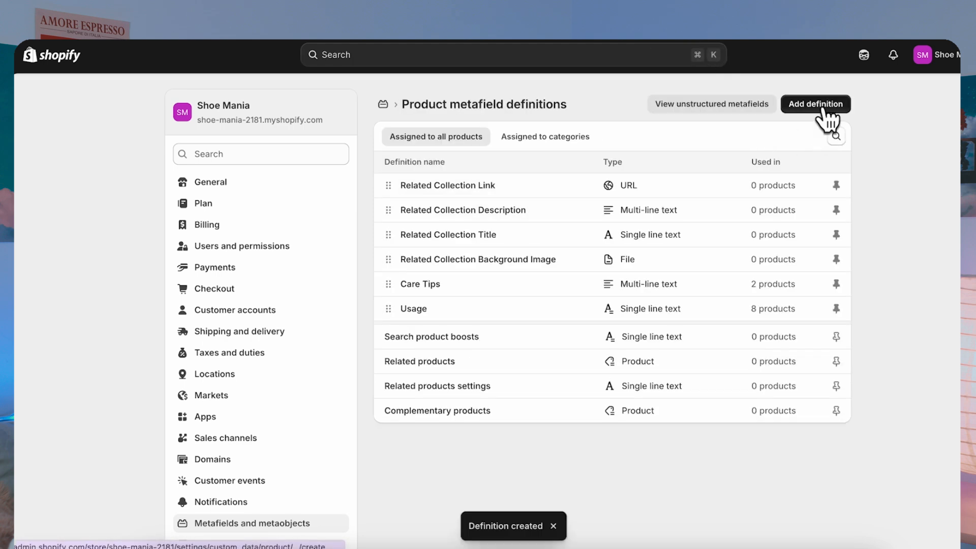
pyautogui.click(823, 107)
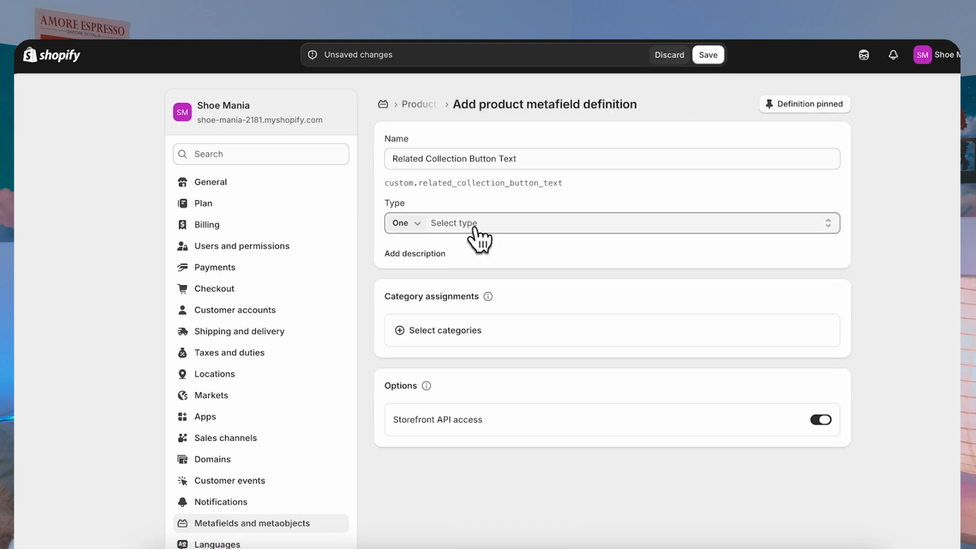
pyautogui.click(474, 229)
pyautogui.click(475, 311)
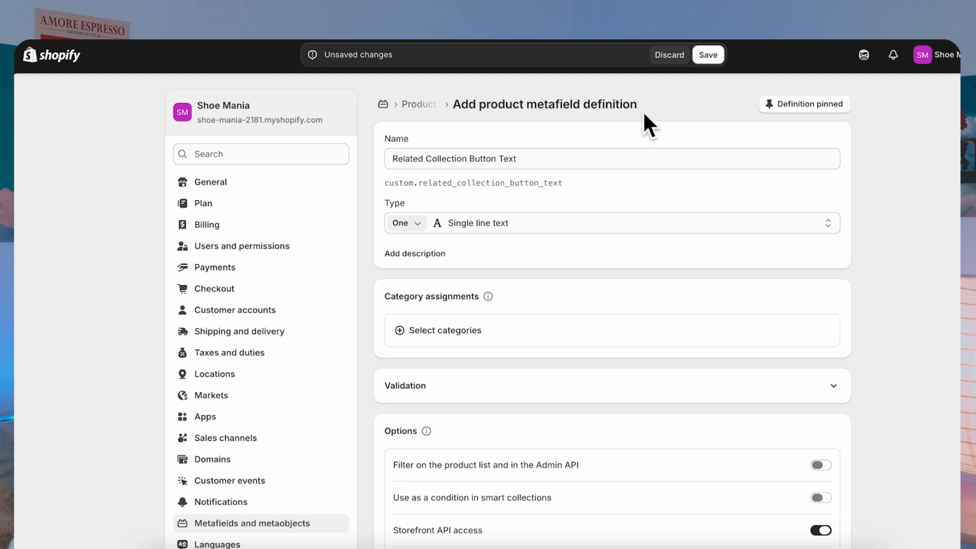
pyautogui.click(708, 55)
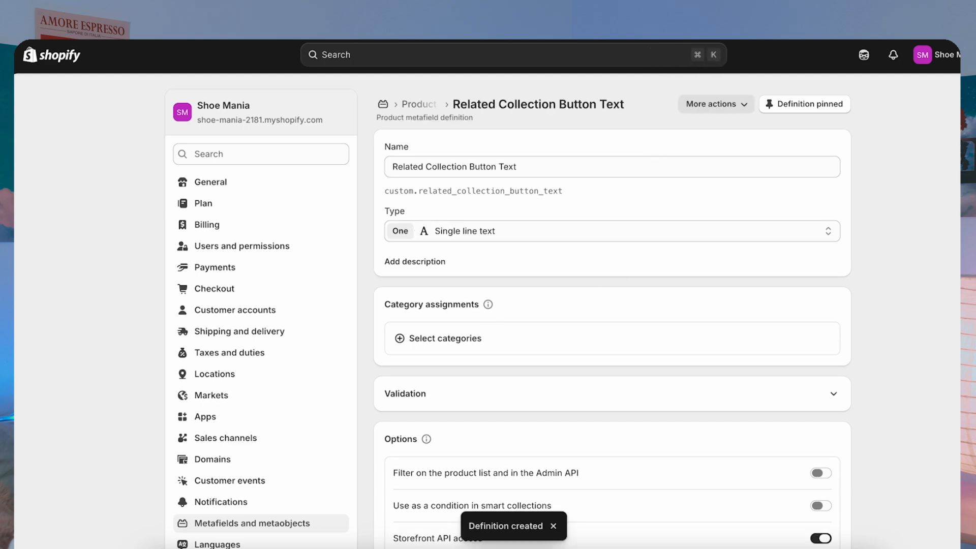
# Step: Leave the settings, open the Women's Boots product and review the lower part of its page for the metafields
pyautogui.press('Escape')
pyautogui.click(62, 128)
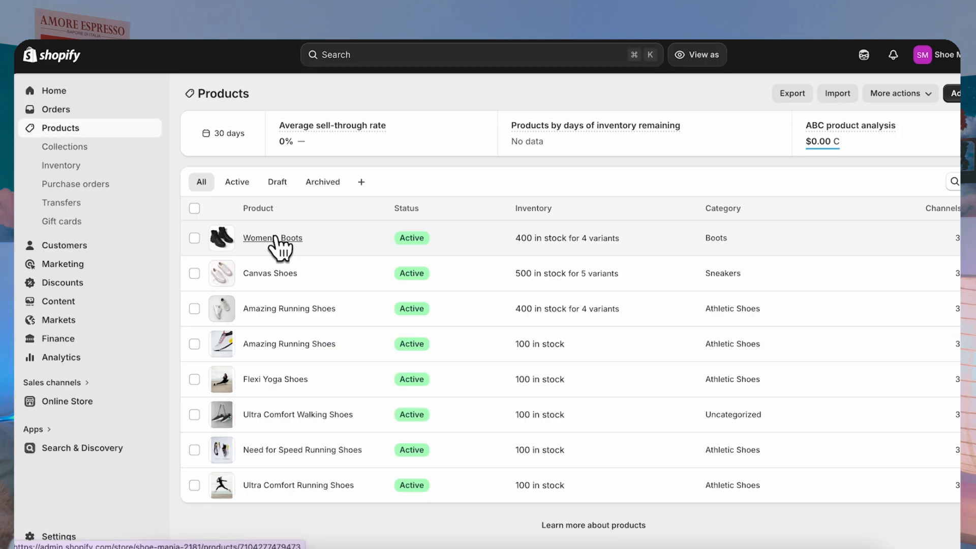
pyautogui.click(276, 239)
pyautogui.scroll(-10, 273, 236)
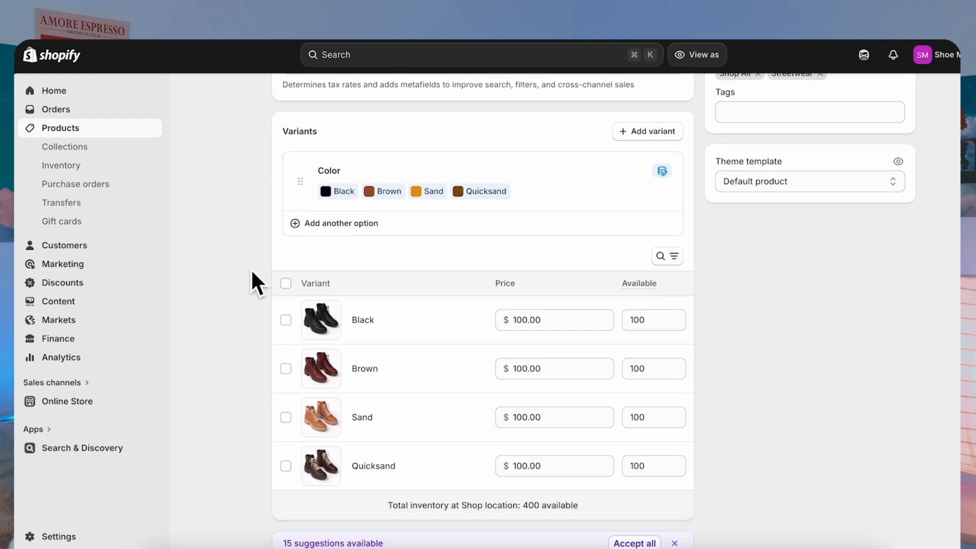
pyautogui.scroll(-8, 249, 271)
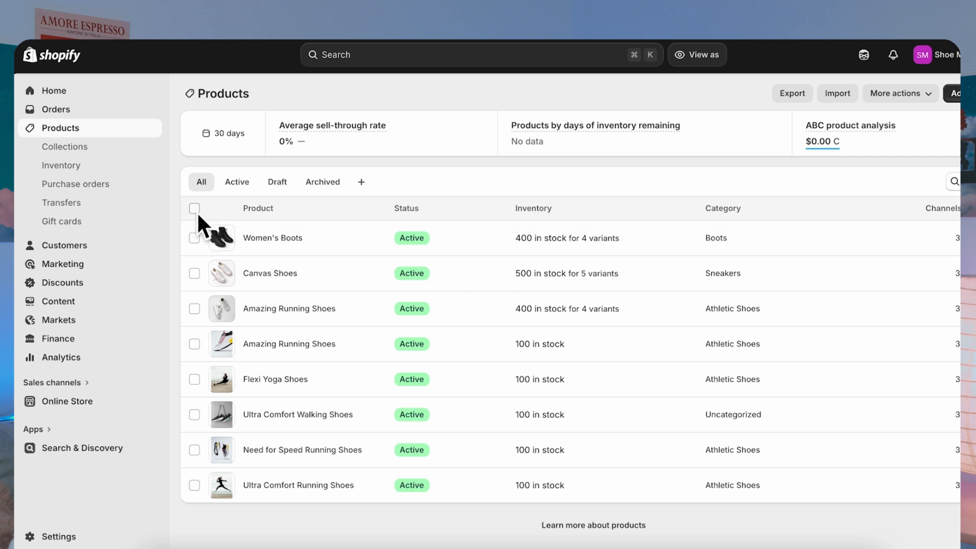
# Step: Select Women's Boots and the Amazing Running Shoes with 4 variants, open both for bulk editing, and look through the columns
pyautogui.click(196, 239)
pyautogui.click(195, 309)
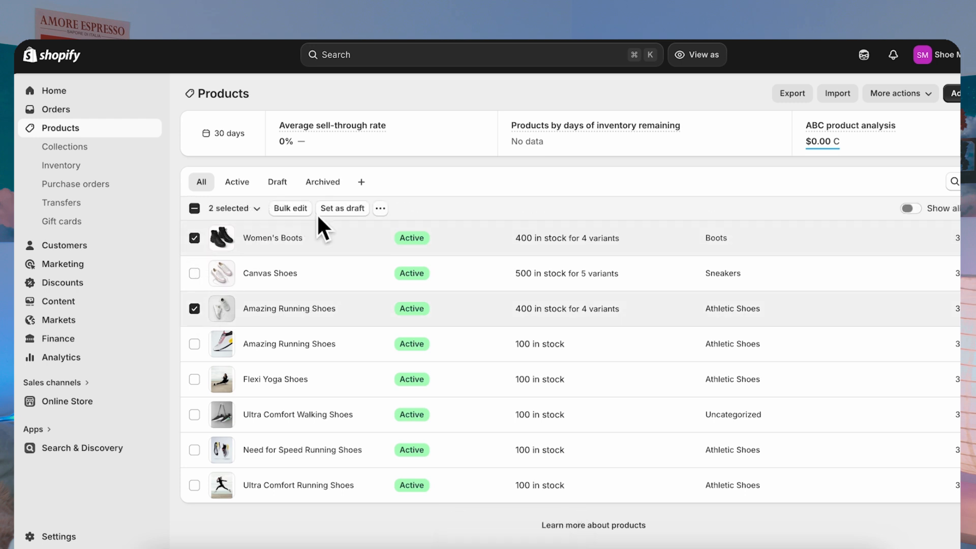
pyautogui.click(290, 214)
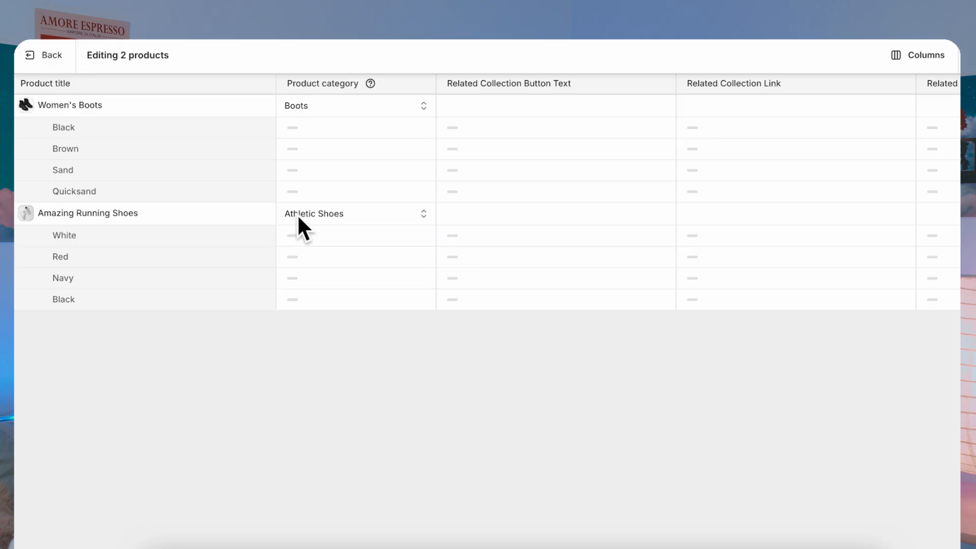
pyautogui.hscroll(20, 768, 218)
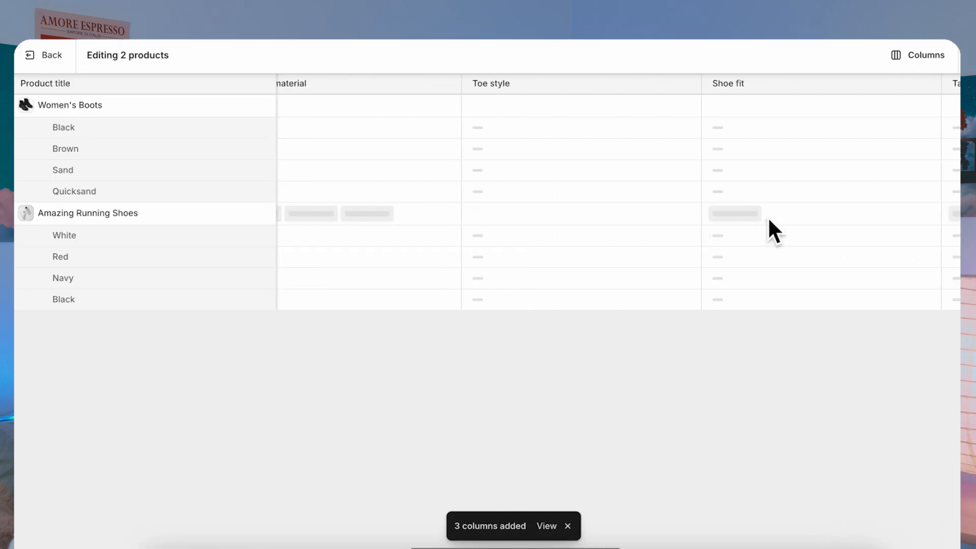
pyautogui.hscroll(10, 768, 222)
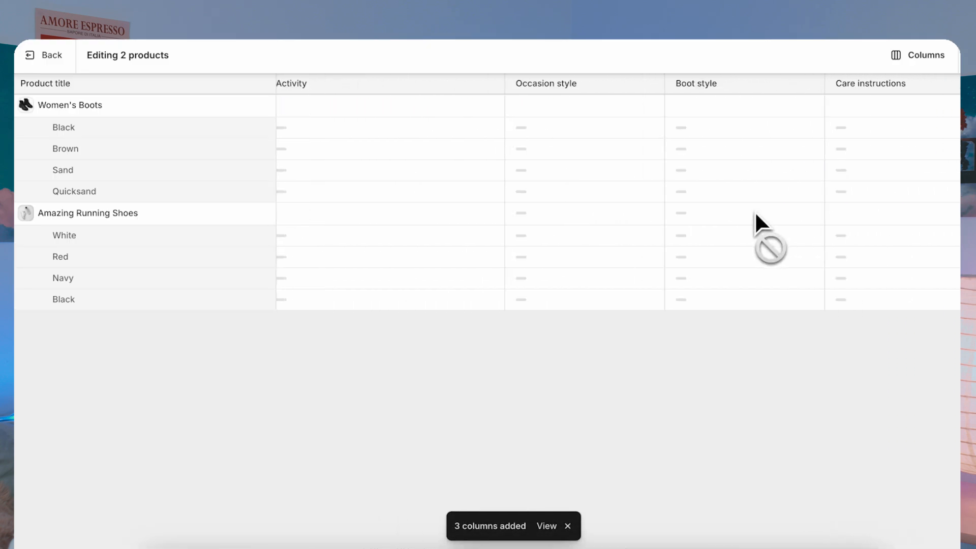
# Step: Show the Related Collection Button Text, Link, Description, Title and Background Image metafields as columns in the bulk editor
pyautogui.click(915, 53)
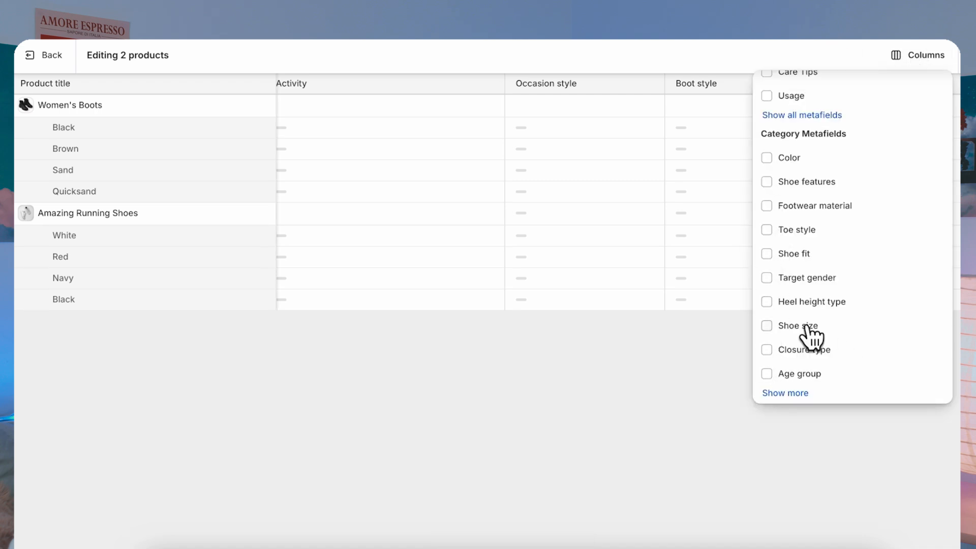
pyautogui.scroll(5, 808, 330)
pyautogui.scroll(2, 808, 310)
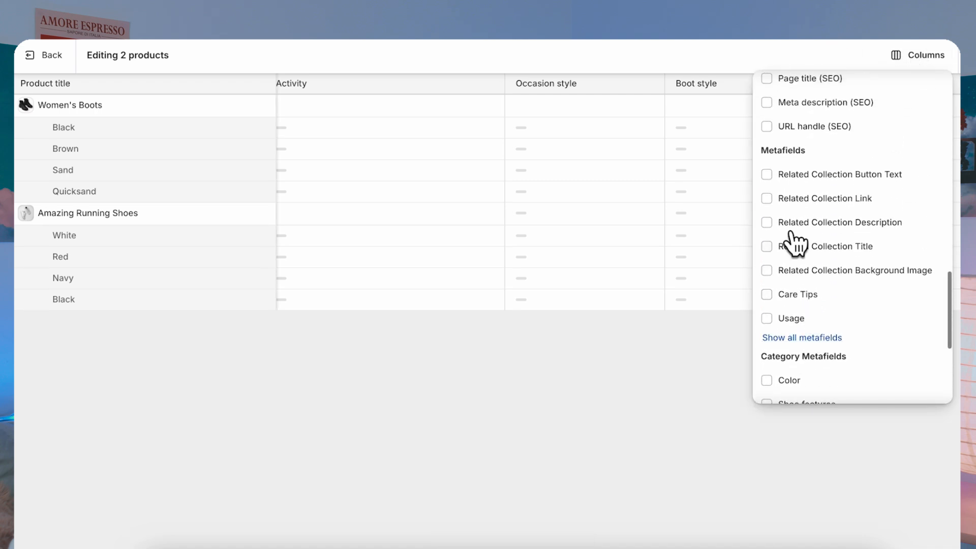
pyautogui.click(767, 175)
pyautogui.click(771, 223)
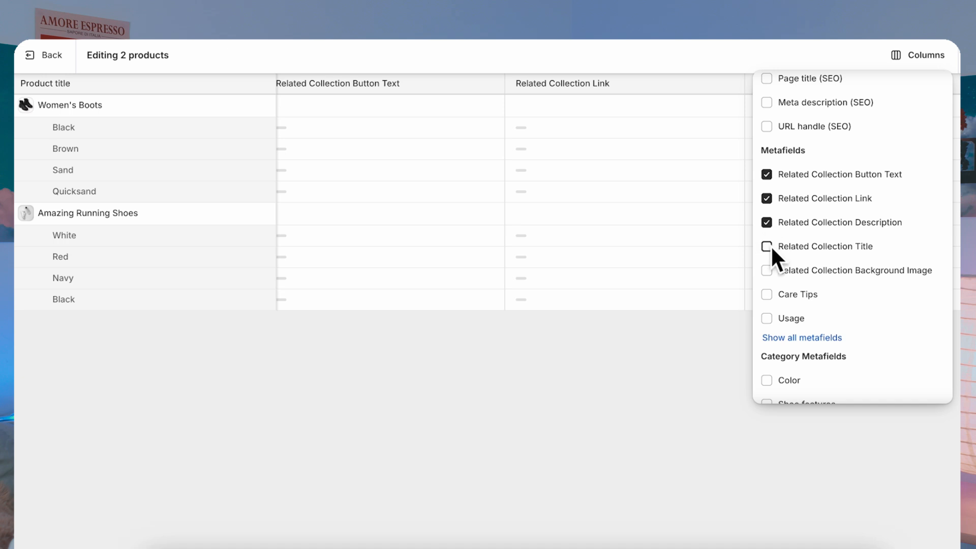
pyautogui.click(769, 246)
pyautogui.click(697, 398)
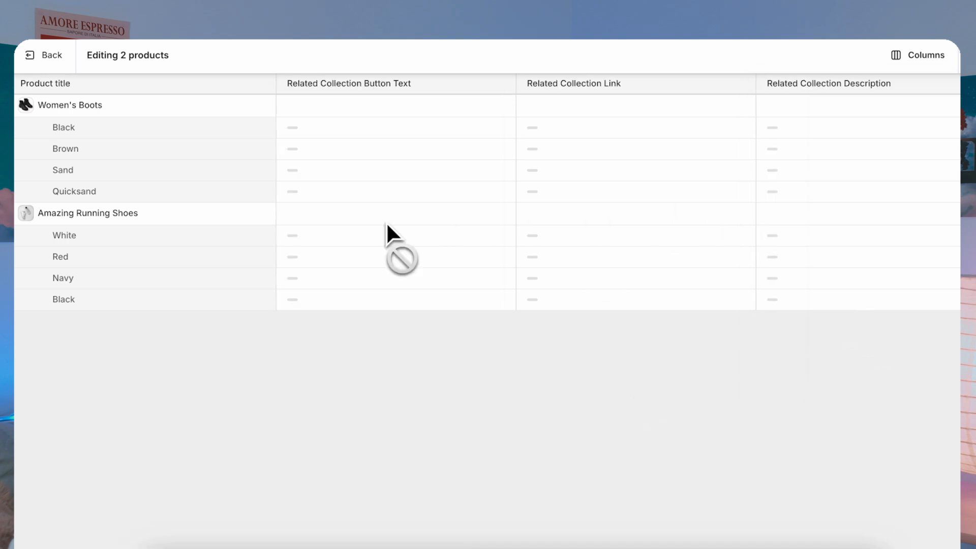
# Step: Set the related collection button text to "Shop Streetwear" for Women's Boots and "Shop Sportswear" for Amazing Running Shoes, with matching collection URLs
pyautogui.click(354, 113)
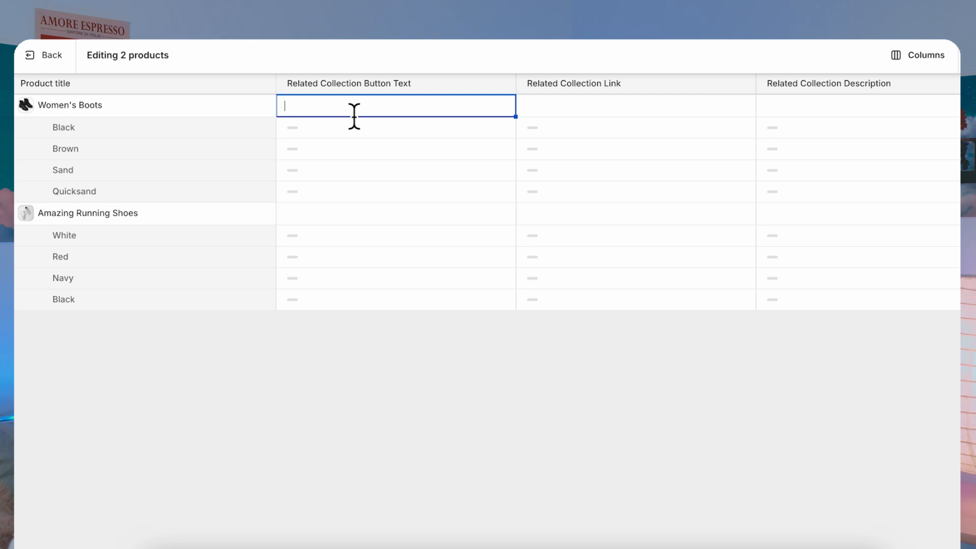
pyautogui.write('Sho')
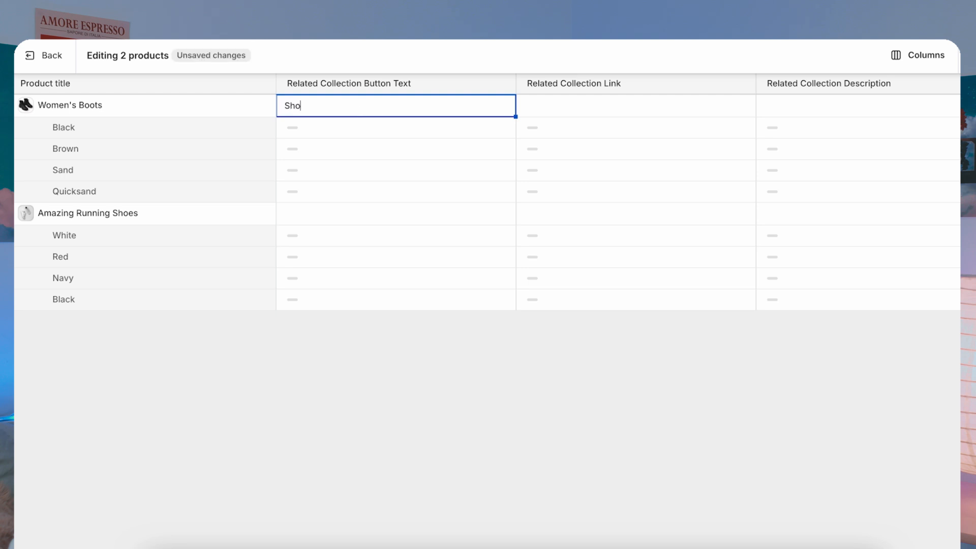
pyautogui.write('p Streetwear')
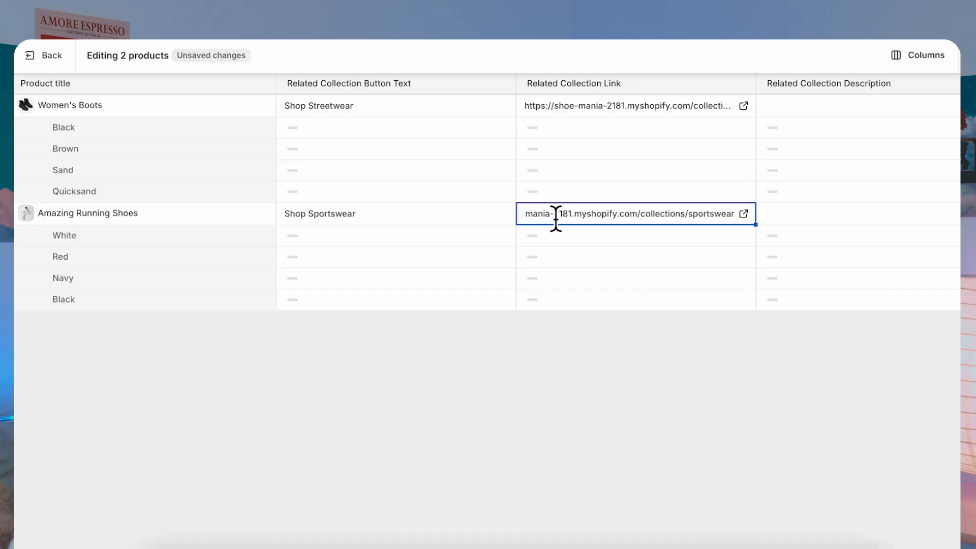
# Step: Enter "Check out our streetwear collection." and "Check out our sportwear collection." as descriptions, choose both products' background images, save, and review the values
pyautogui.click(824, 107)
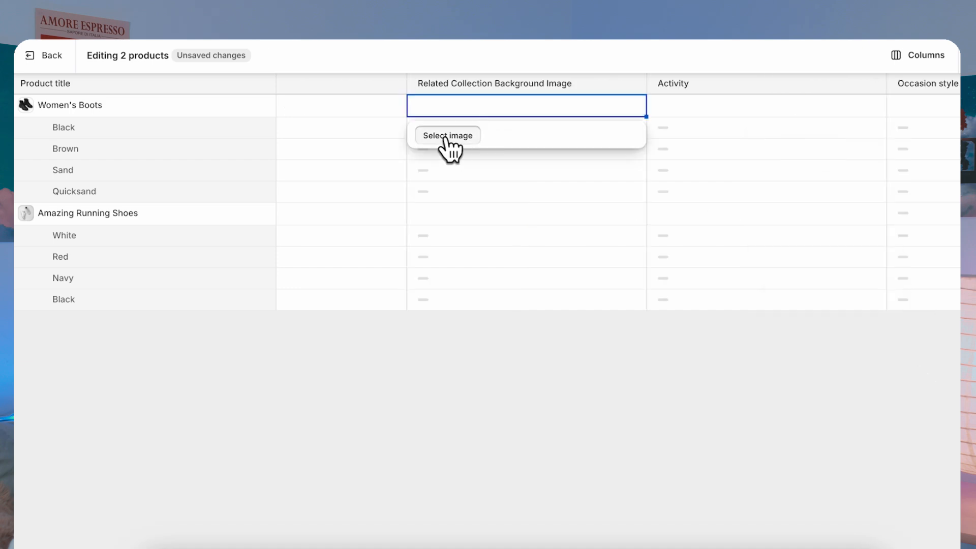
pyautogui.click(447, 135)
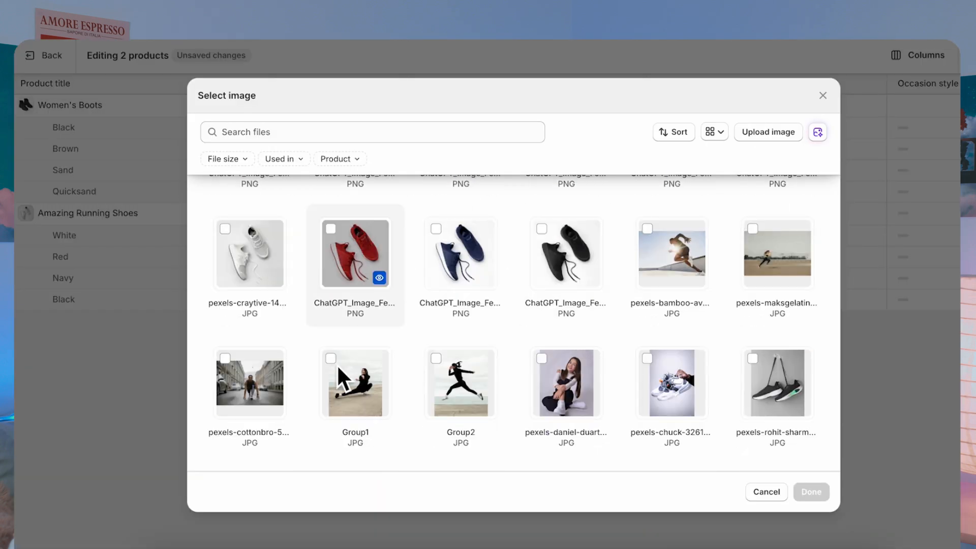
pyautogui.click(936, 54)
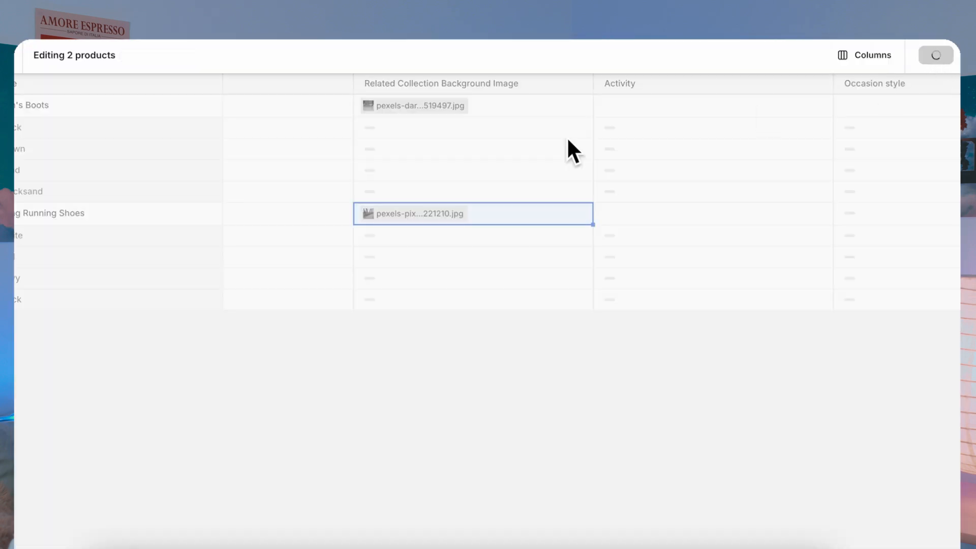
pyautogui.hscroll(10, 561, 182)
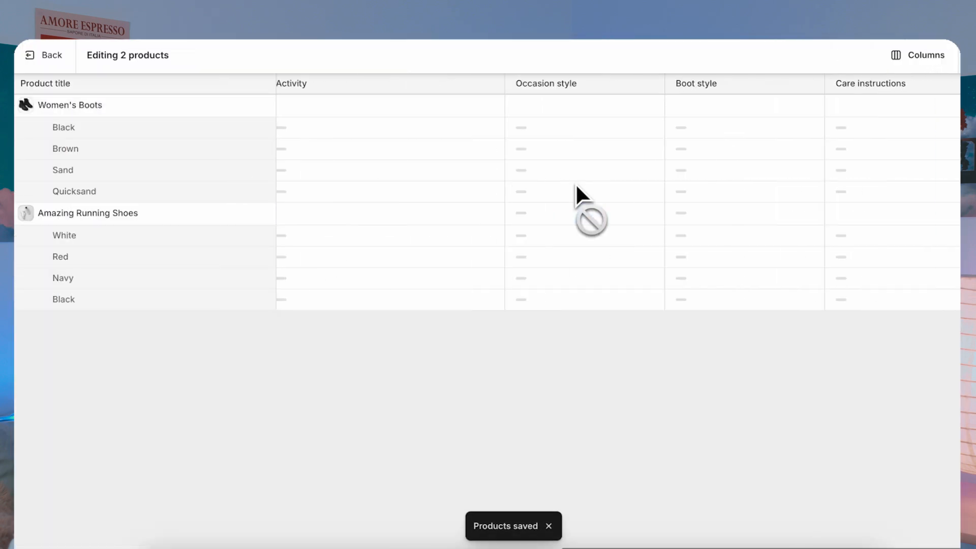
pyautogui.hscroll(-10, 574, 183)
pyautogui.hscroll(-5, 551, 190)
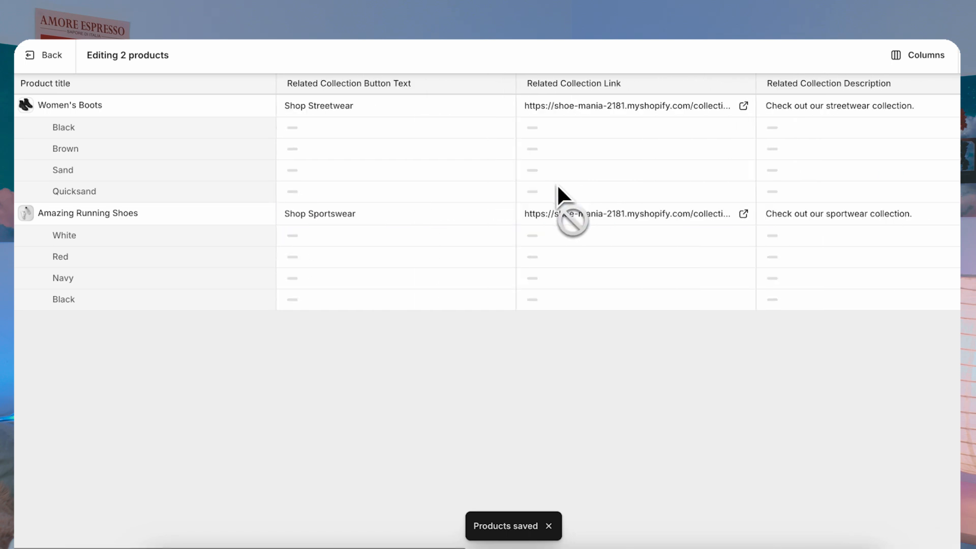
# Step: Open the Women's Boots product, preview its Default product template in the theme editor, and go to the Hero section
pyautogui.click(44, 56)
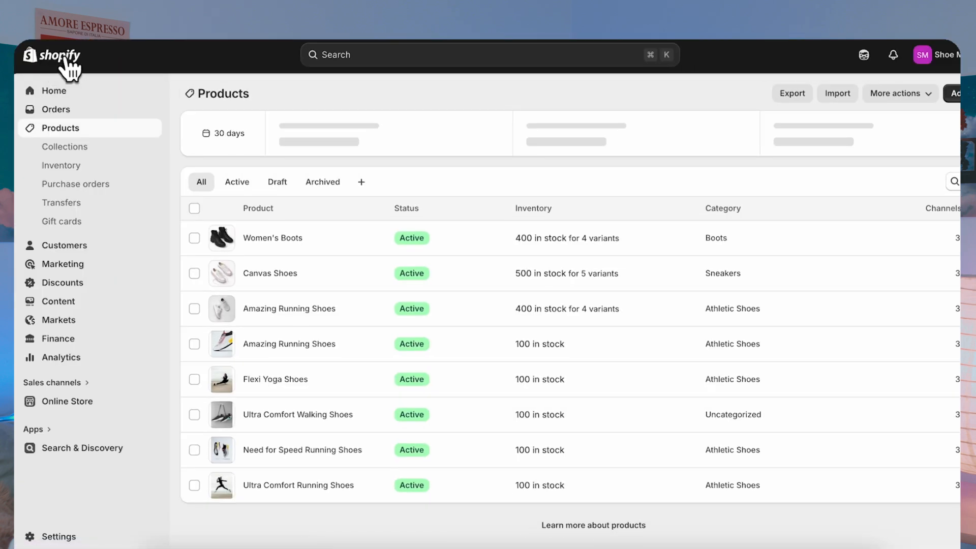
pyautogui.click(282, 237)
pyautogui.scroll(-8, 867, 327)
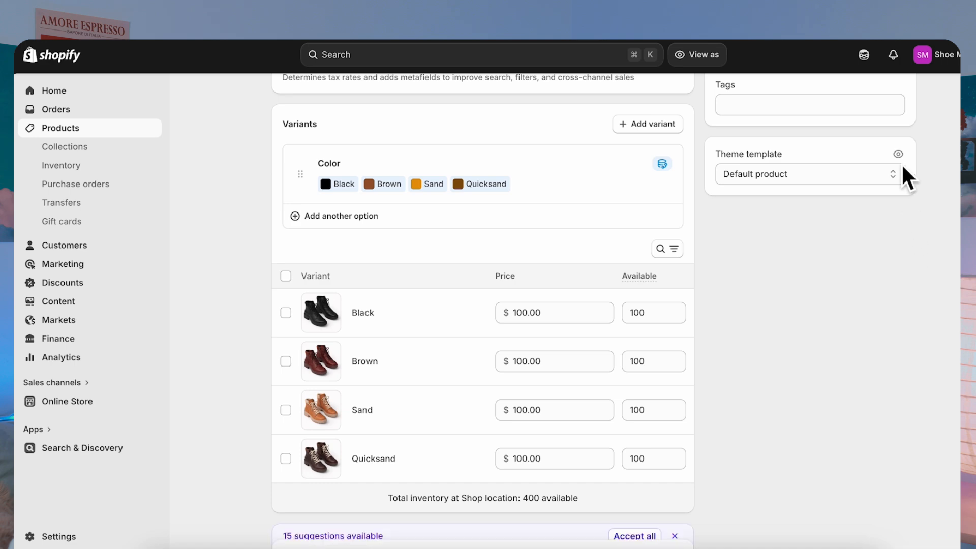
pyautogui.click(898, 154)
pyautogui.scroll(-5, 864, 371)
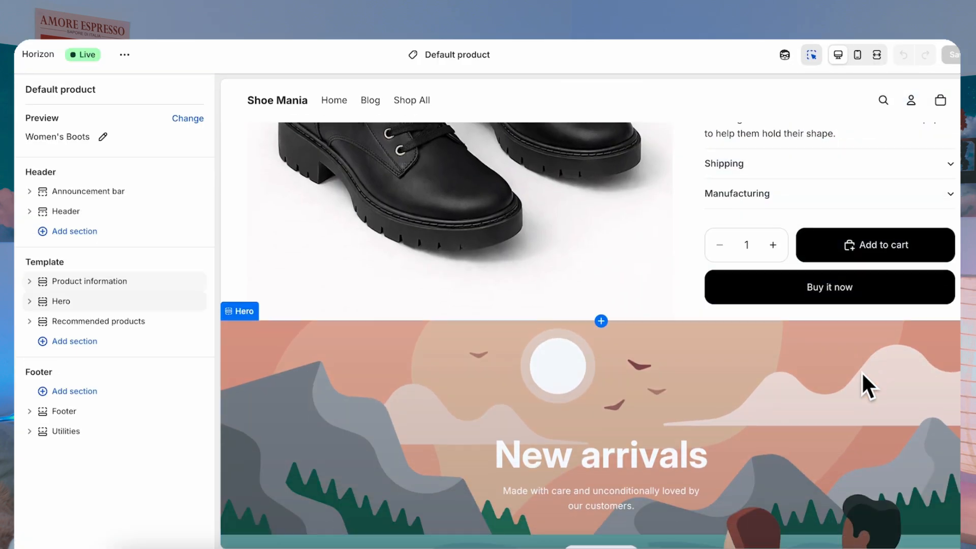
# Step: Connect the Hero section's first media image to the product's related collection background image metafield
pyautogui.scroll(-2, 861, 371)
pyautogui.click(342, 247)
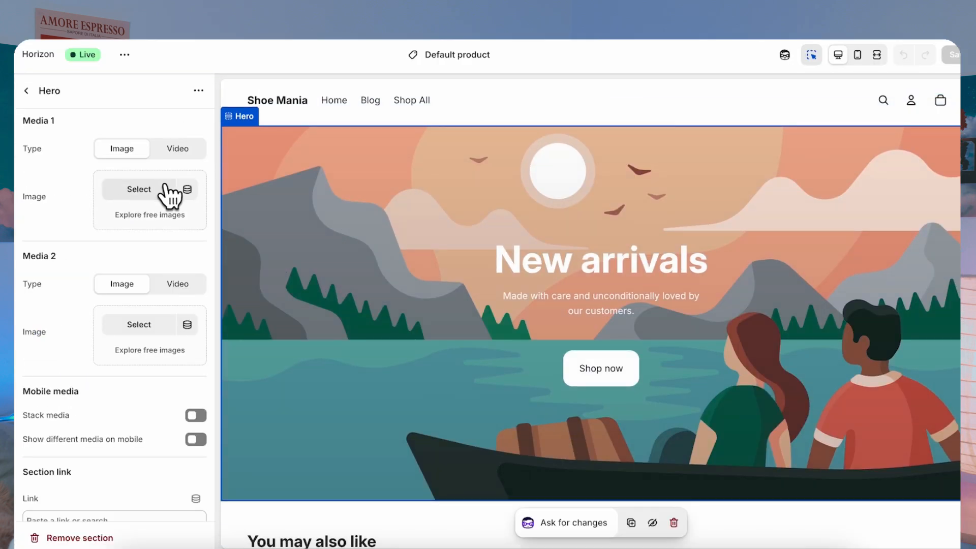
pyautogui.click(187, 189)
pyautogui.click(336, 278)
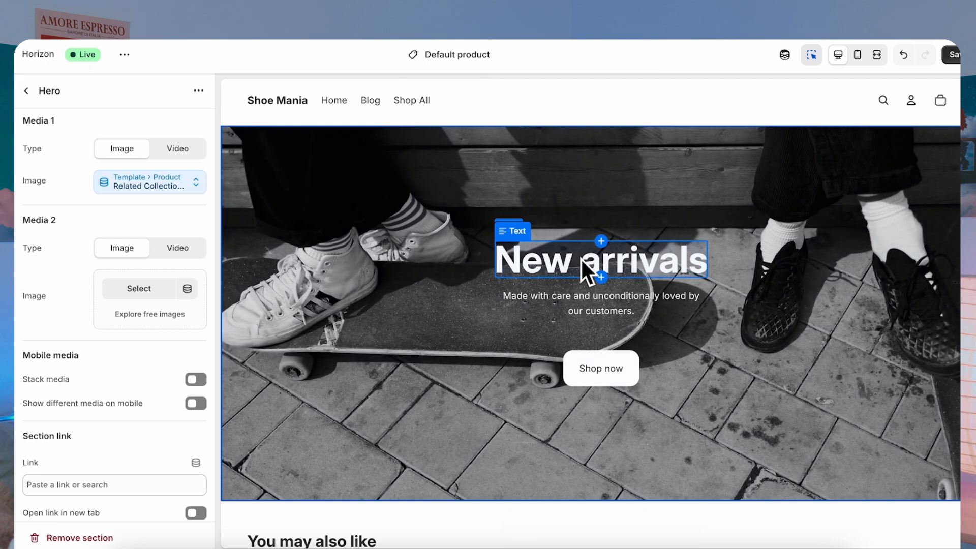
# Step: Replace the hero's "New arrivals" heading with the product's Related Collection Title metafield
pyautogui.click(580, 258)
pyautogui.press('BackSpace')
pyautogui.click(196, 123)
pyautogui.scroll(-4, 321, 325)
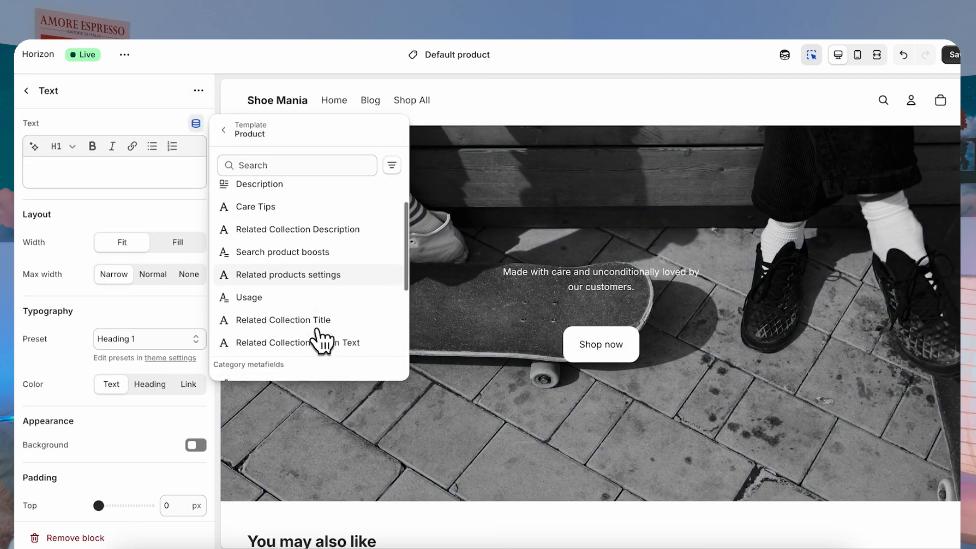
pyautogui.click(320, 289)
# Step: Replace the hero's text below the heading with the product's Related Collection Description metafield
pyautogui.click(669, 331)
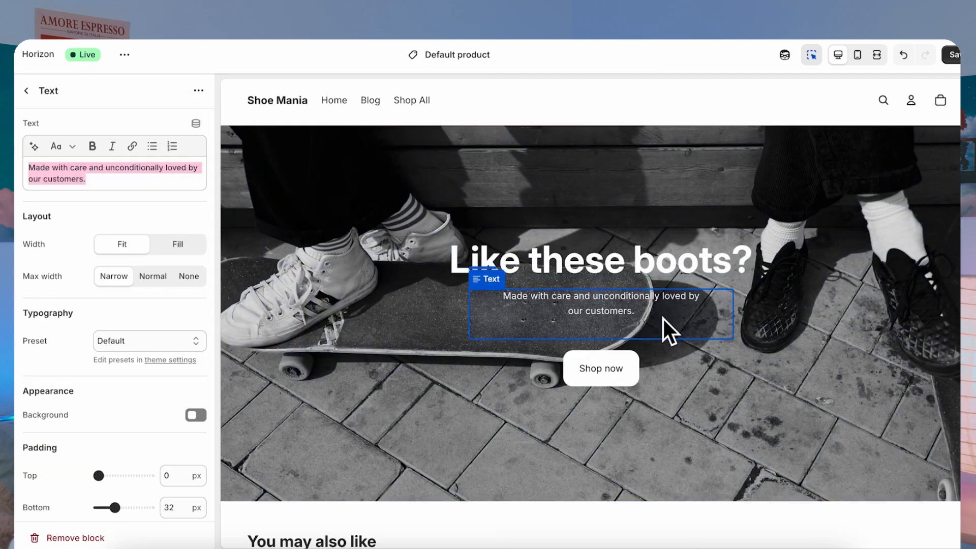
pyautogui.press('BackSpace')
pyautogui.click(196, 123)
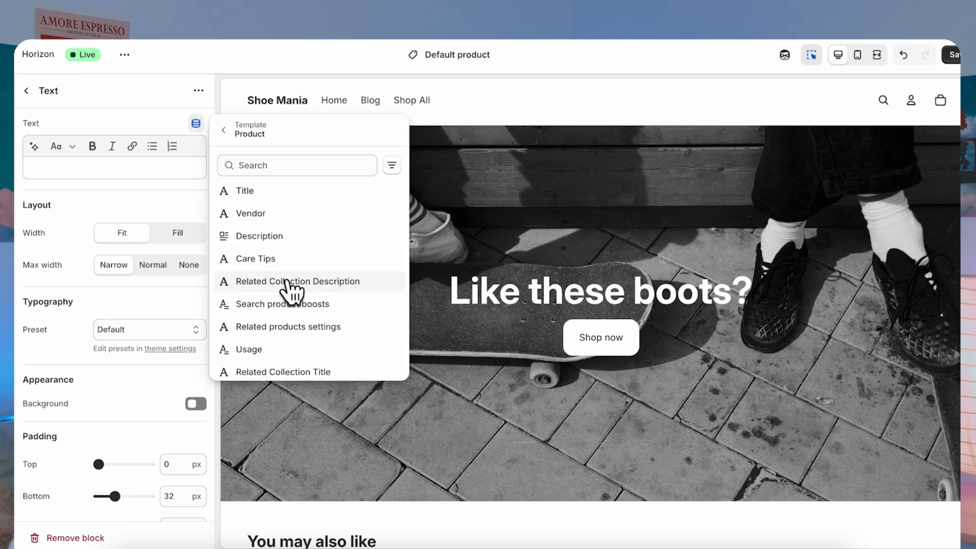
pyautogui.click(337, 292)
# Step: Replace the hero button's "Shop now" label with the product's Related Collection Button Text metafield
pyautogui.click(635, 378)
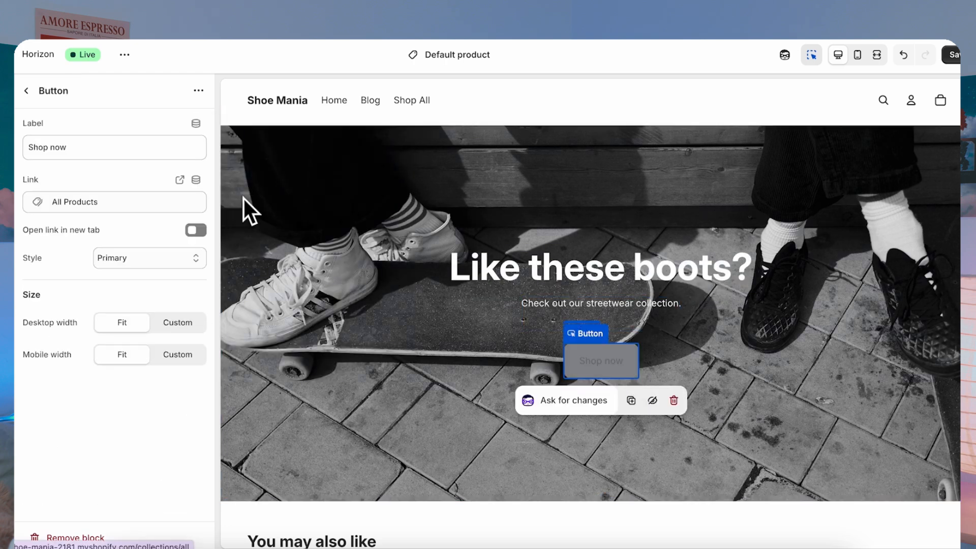
pyautogui.tripleClick(89, 153)
pyautogui.press('BackSpace')
pyautogui.click(196, 124)
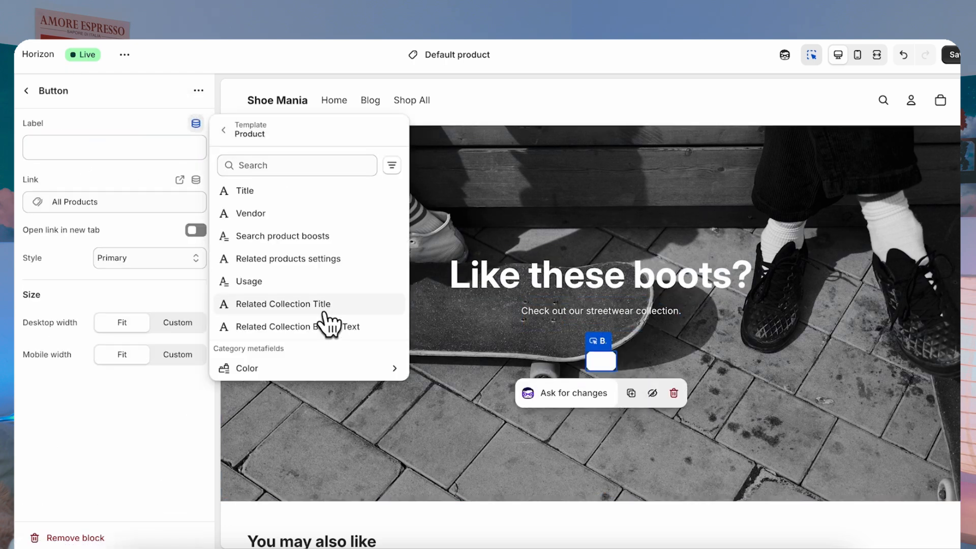
pyautogui.click(268, 327)
# Step: Connect the hero button's link to the product's Related Collection Link metafield and save the template
pyautogui.click(196, 183)
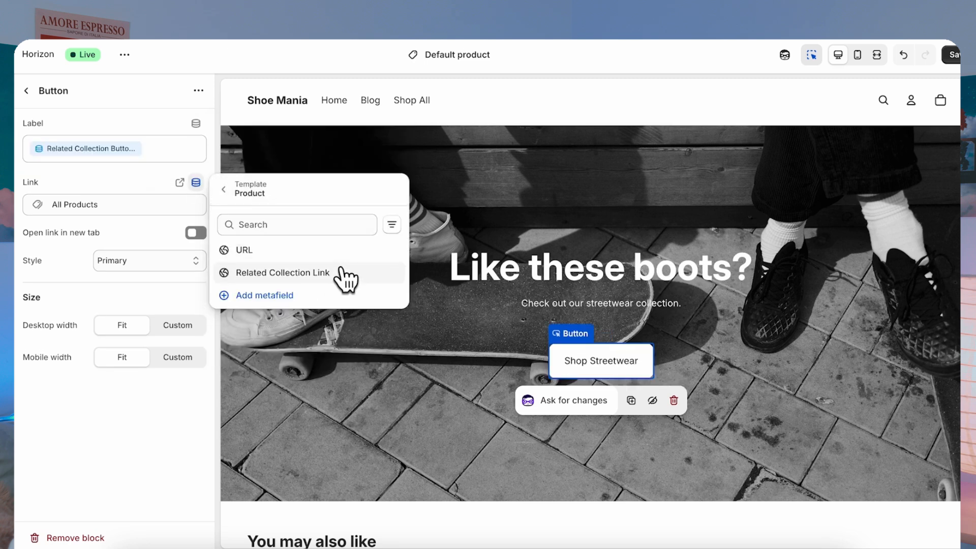
pyautogui.click(327, 277)
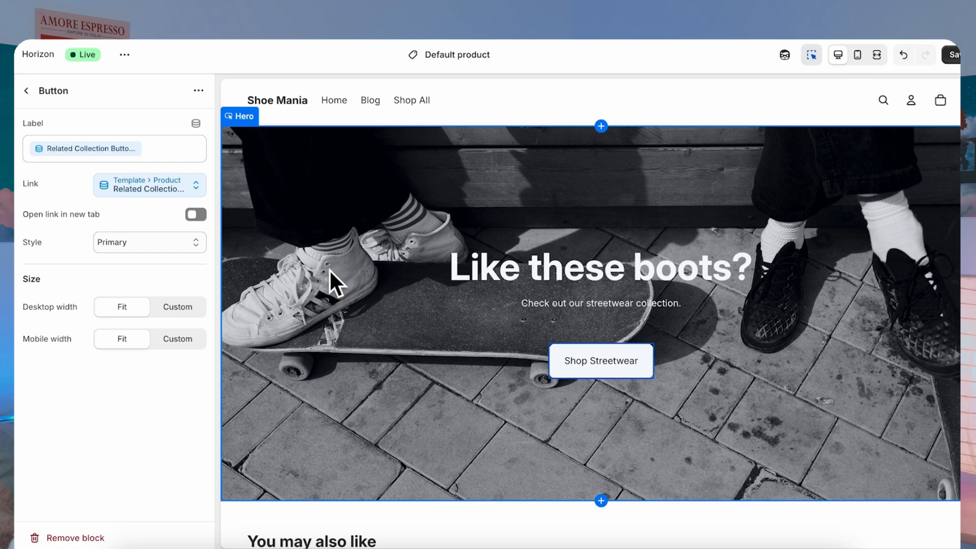
pyautogui.hscroll(1, 487, 296)
pyautogui.click(937, 56)
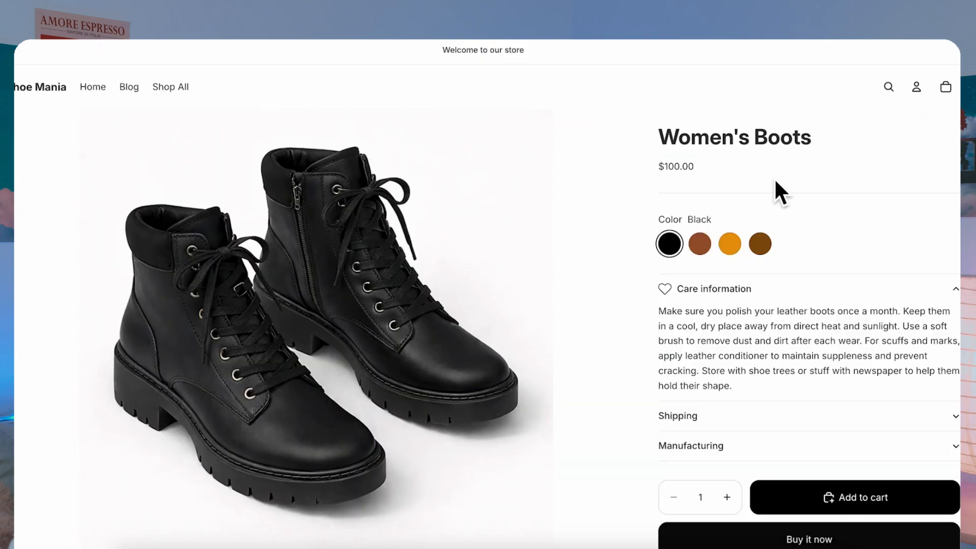
# Step: Check the related-collection hero on the storefront pages of Women's Boots and Amazing Running Shoes
pyautogui.scroll(-5, 859, 282)
pyautogui.scroll(-4, 855, 272)
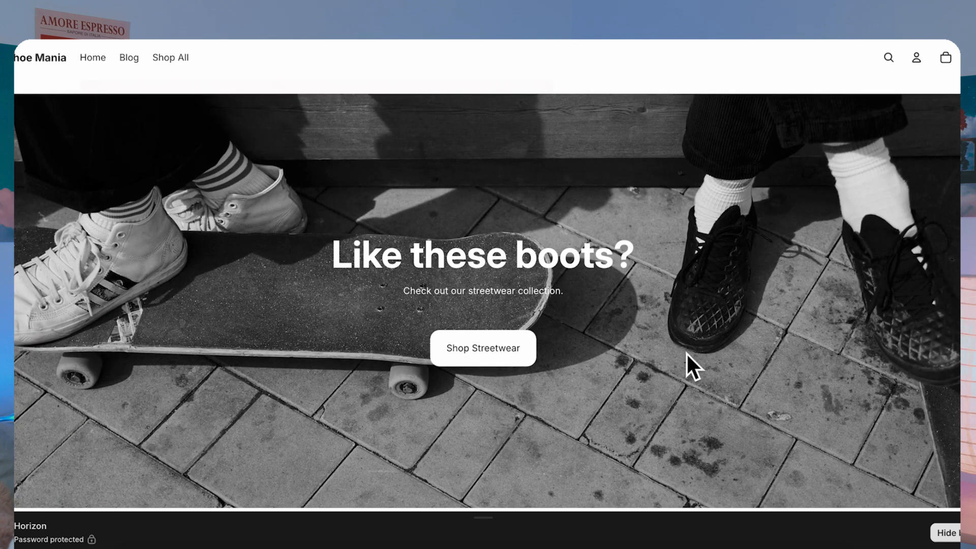
pyautogui.scroll(-6, 690, 355)
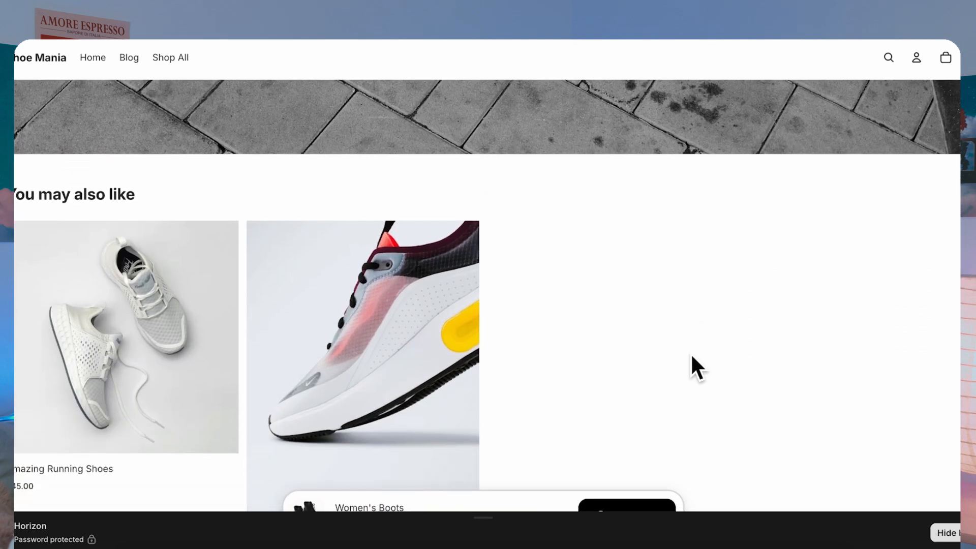
pyautogui.click(64, 379)
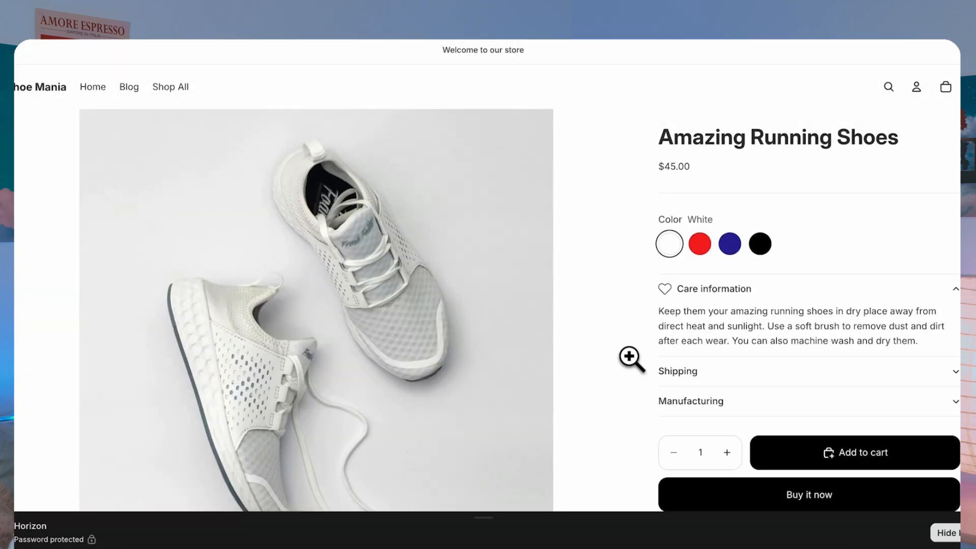
pyautogui.scroll(-10, 630, 357)
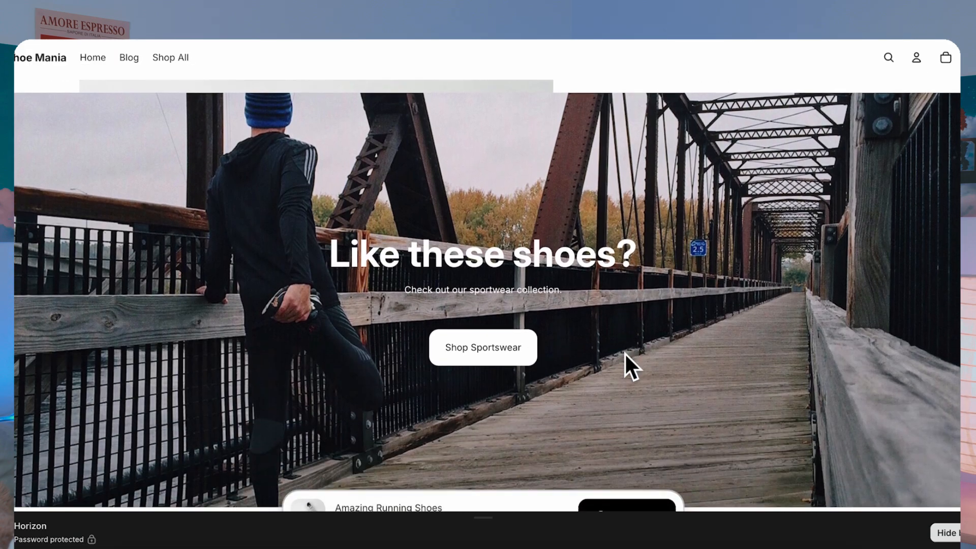
pyautogui.scroll(1, 624, 352)
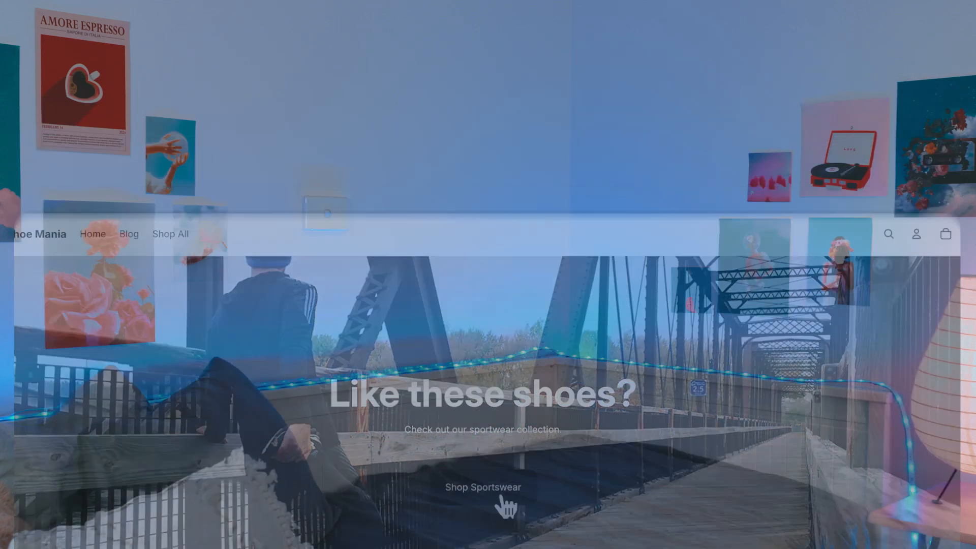